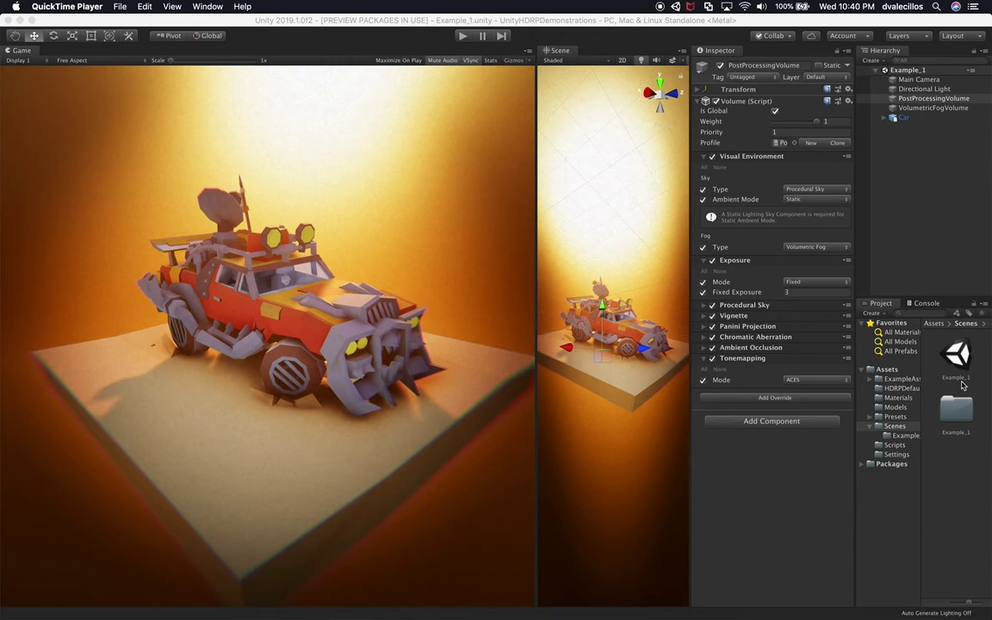
Duplicate the Example_1 scene as Example_2, open the copy, and widen the Project and Hierarchy area.
left_click(962, 386)
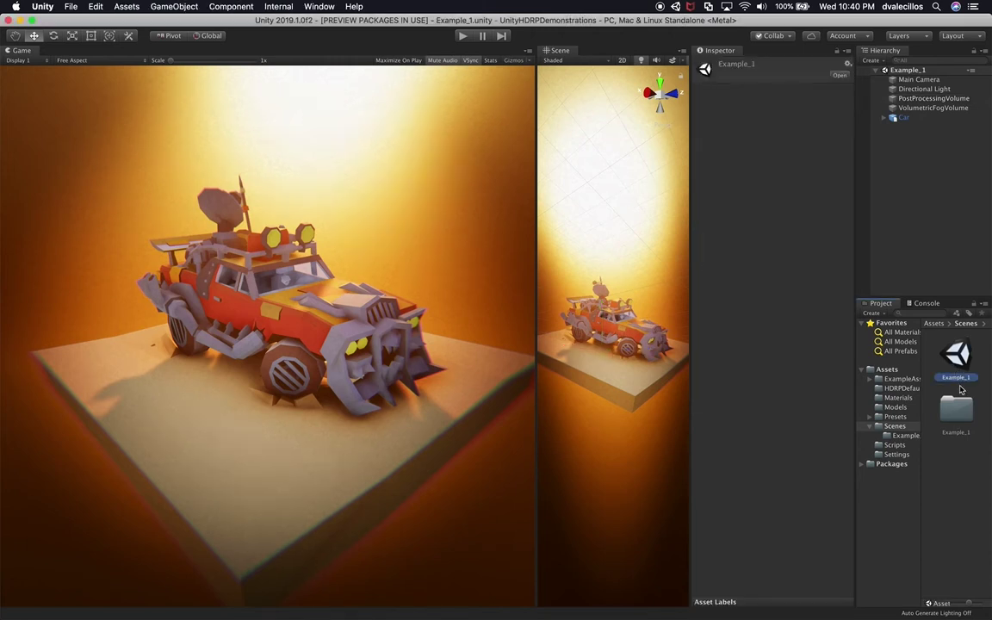
key("super+d")
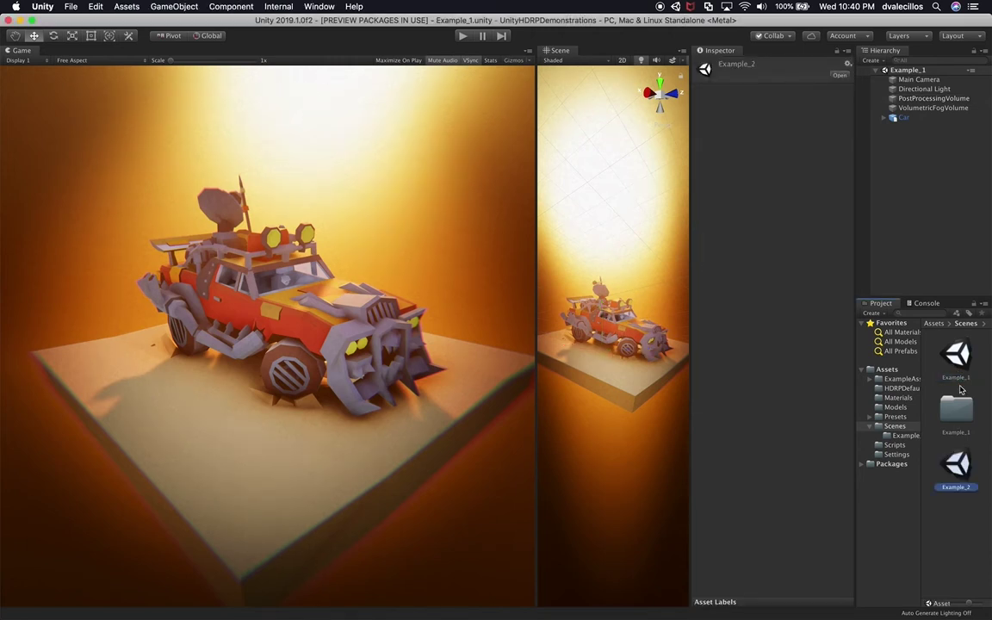
double_click(955, 485)
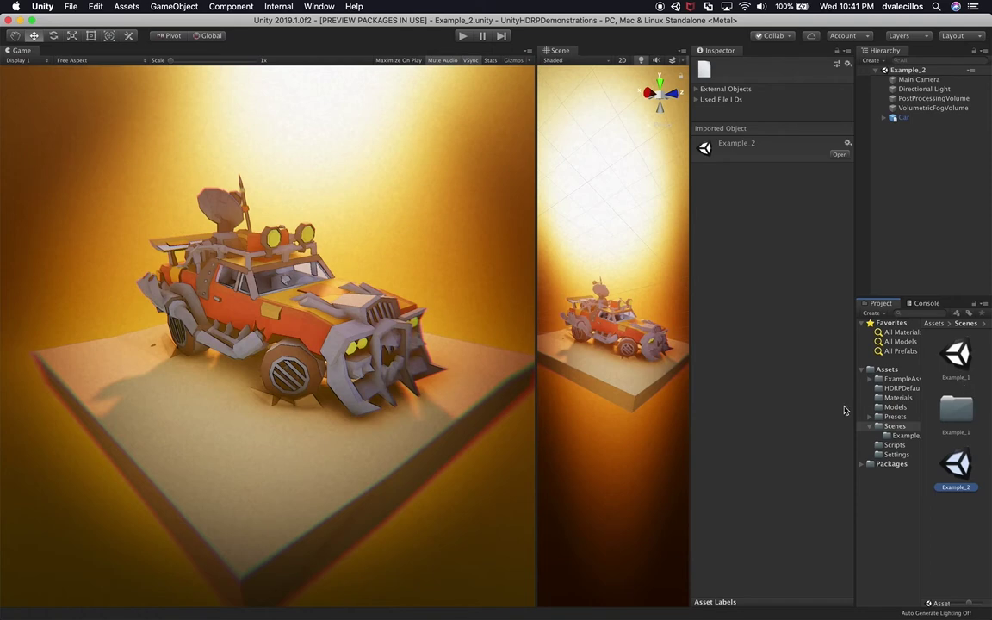
left_click_drag(855, 401, 530, 388)
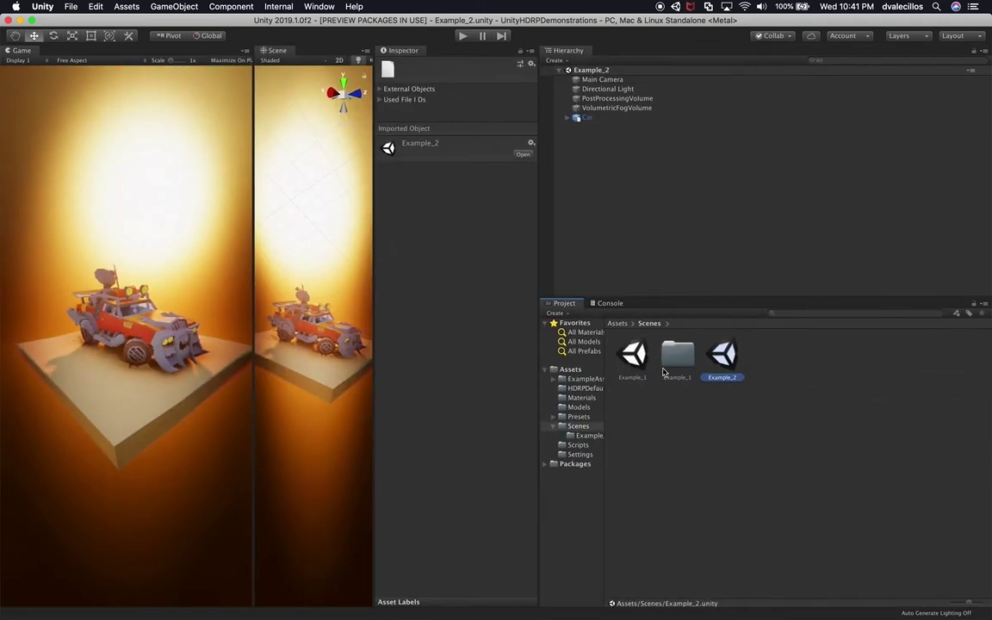
Create a new folder named Example_2 inside the Scenes folder.
left_click(579, 437)
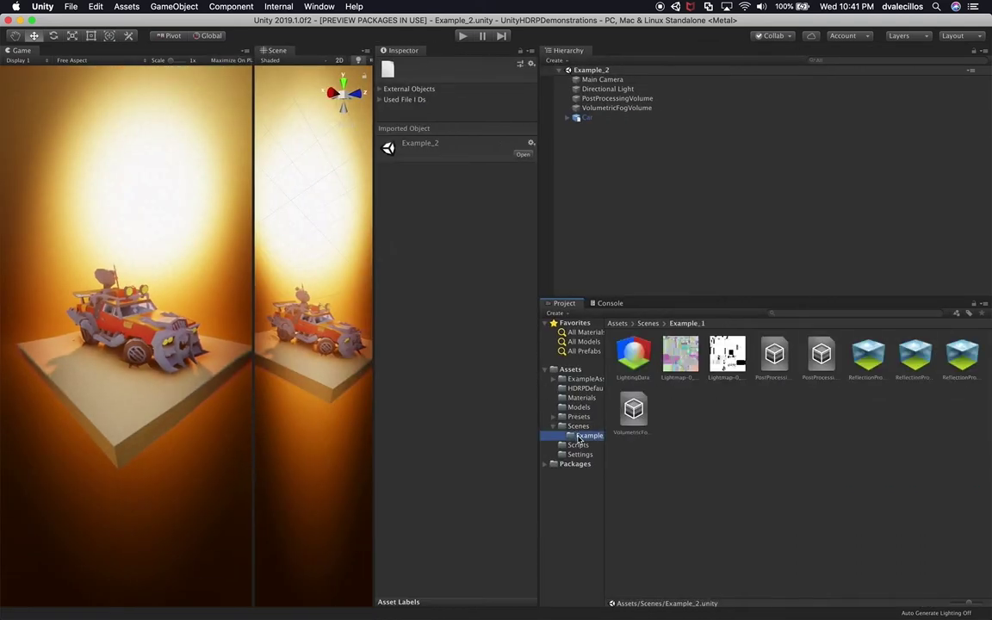
left_click(578, 426)
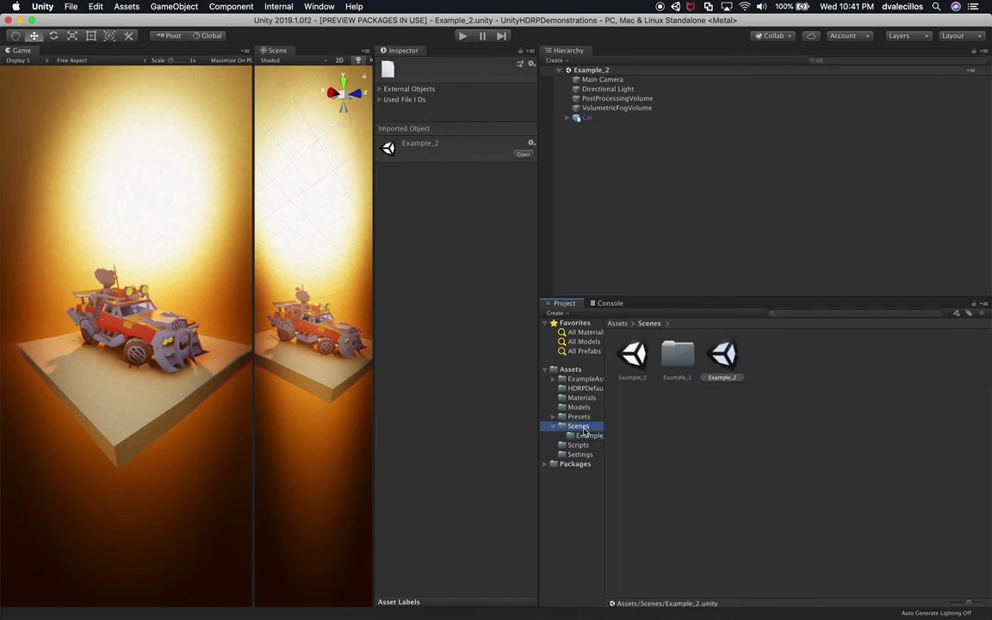
right_click(578, 426)
mouse_move(655, 350)
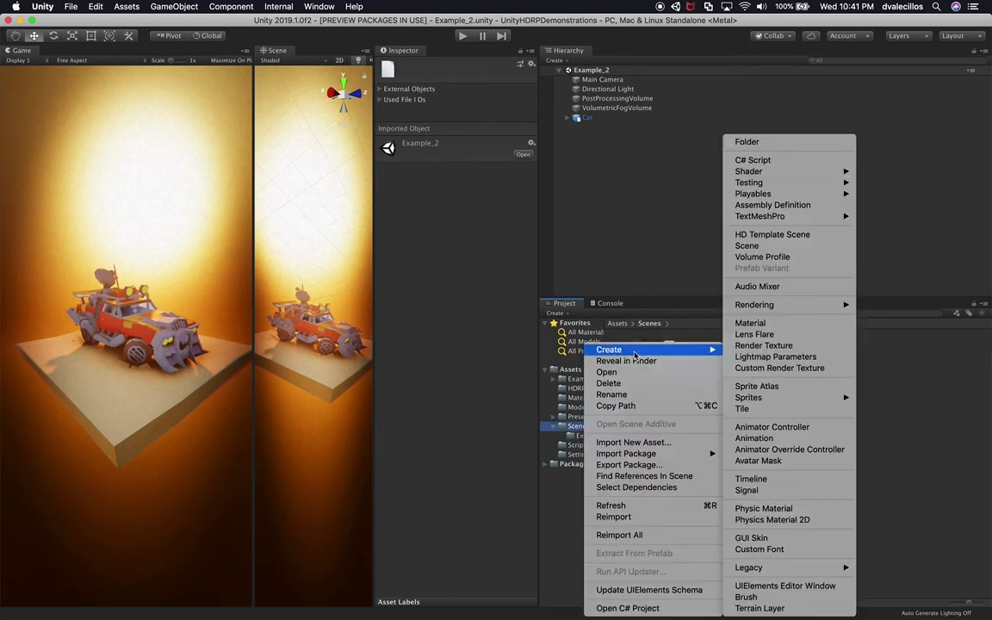
left_click(770, 143)
type("Example_2")
key("Return")
Find the profile used by PostProcessingVolume in the Example_1 folder, duplicate it, and move the copy into the Example_2 folder.
double_click(683, 366)
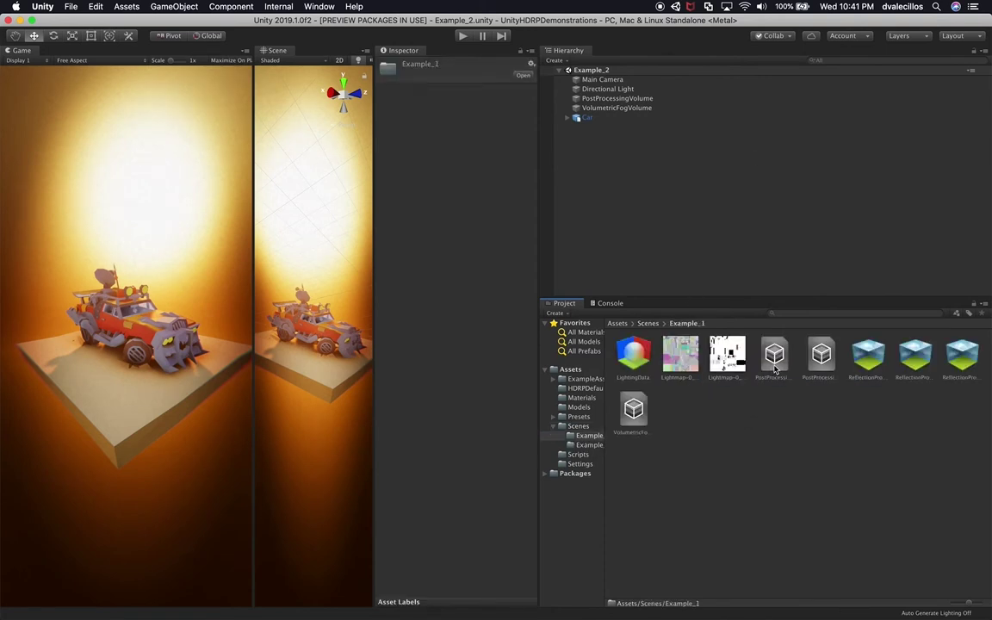
left_click(775, 362)
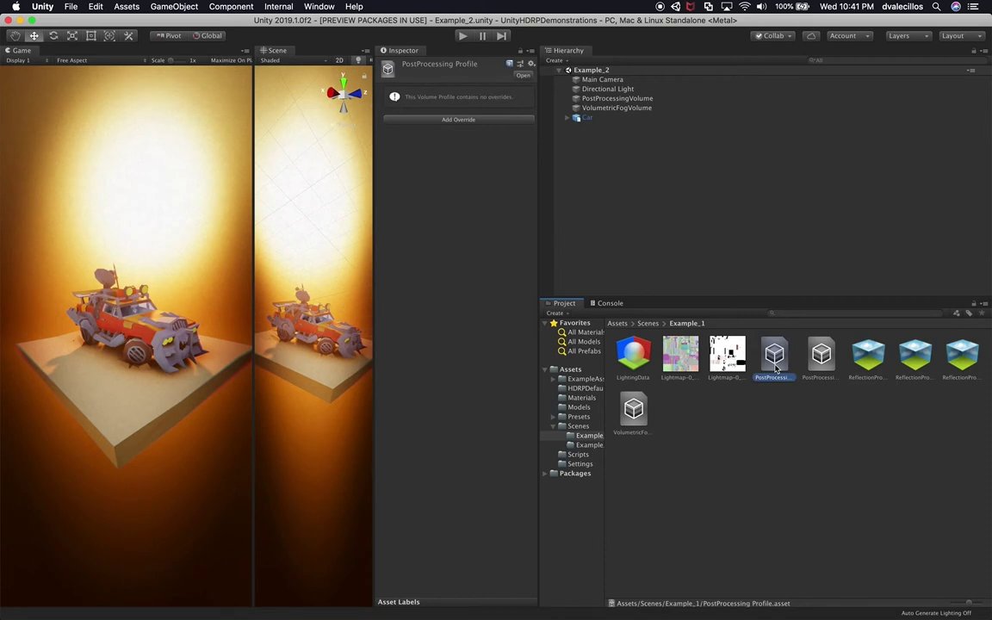
left_click(822, 362)
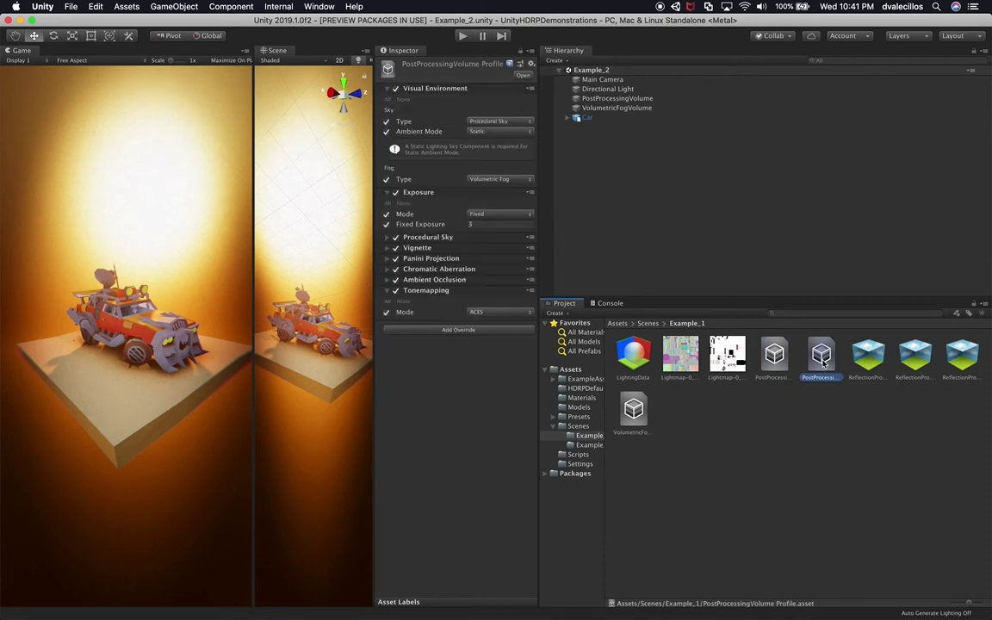
left_click(634, 412)
left_click(637, 99)
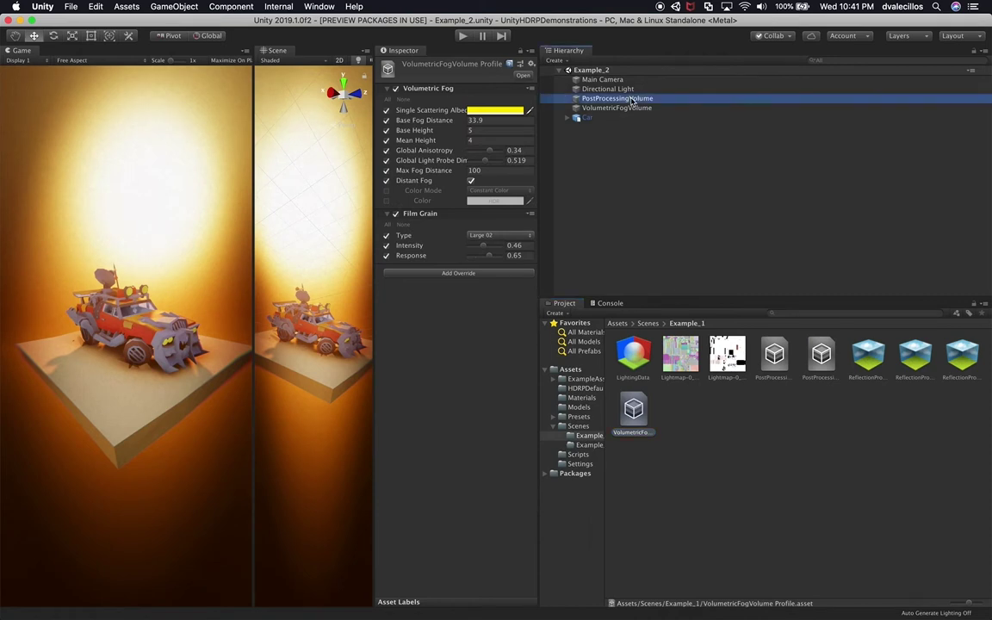
left_click(463, 142)
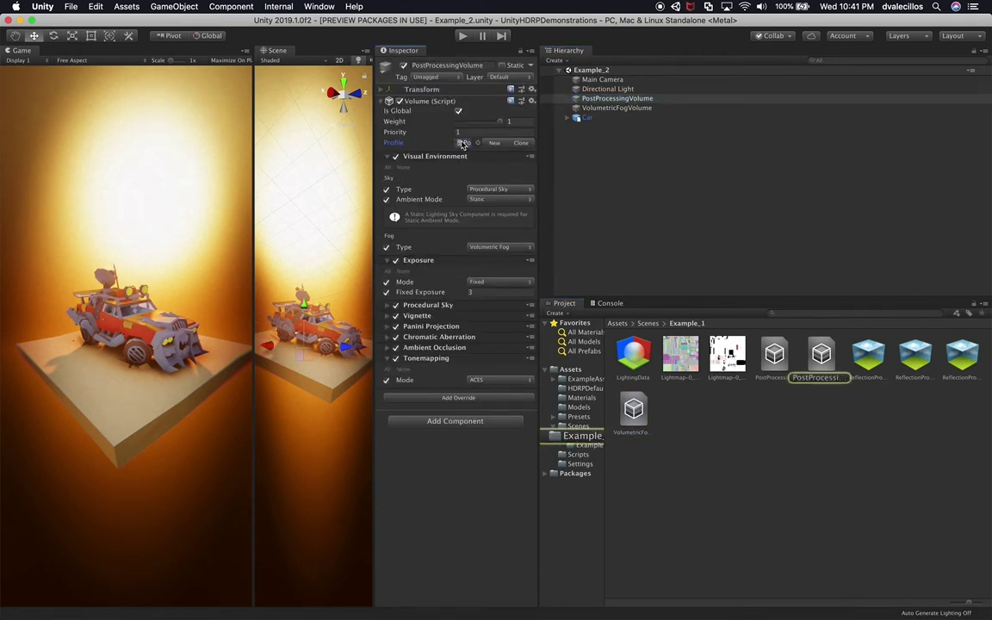
left_click(823, 416)
left_click(823, 357)
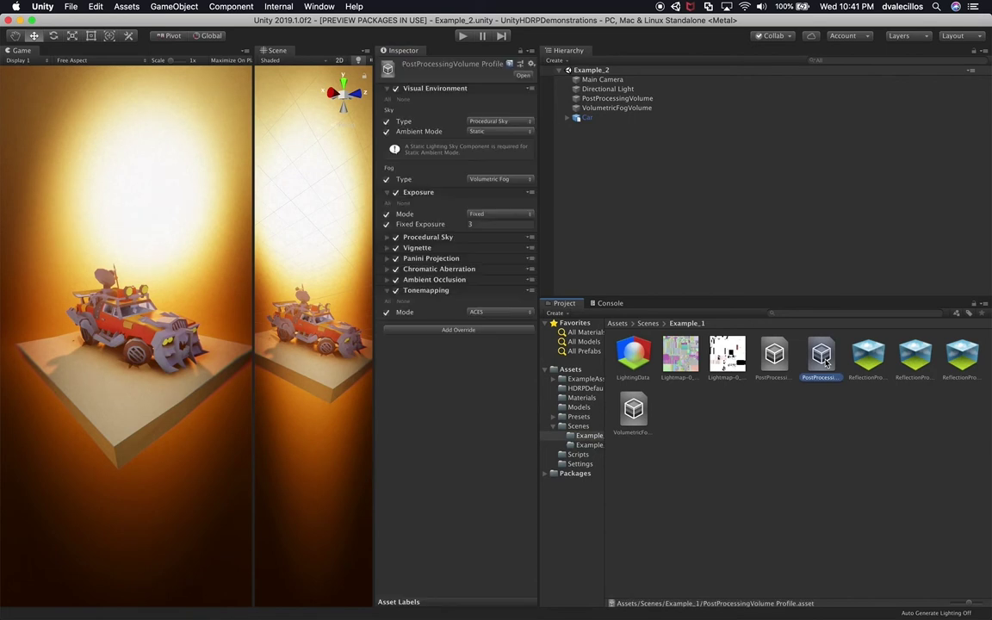
key("super+d")
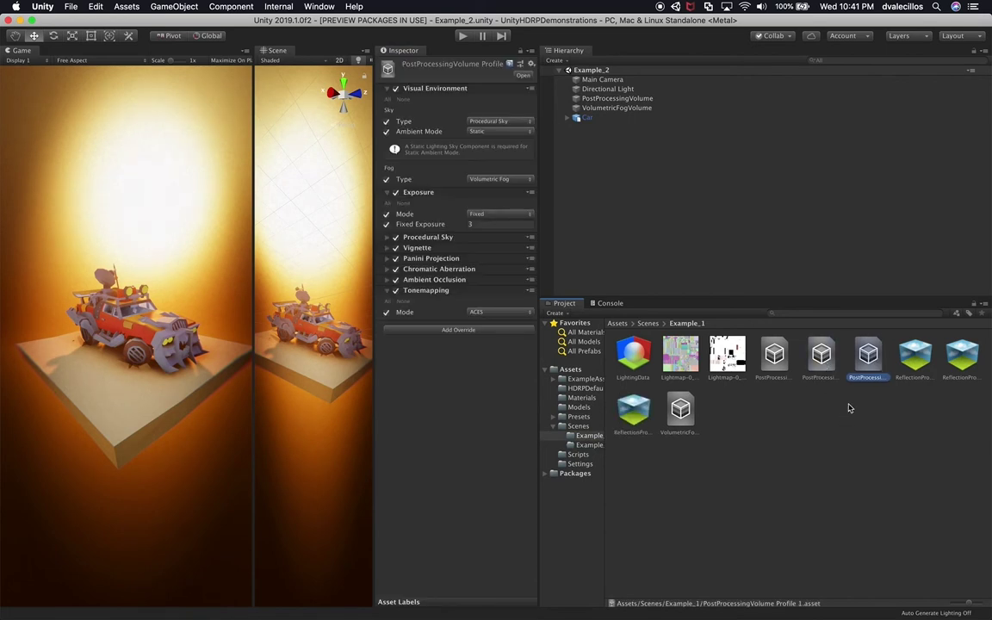
left_click_drag(607, 445, 595, 445)
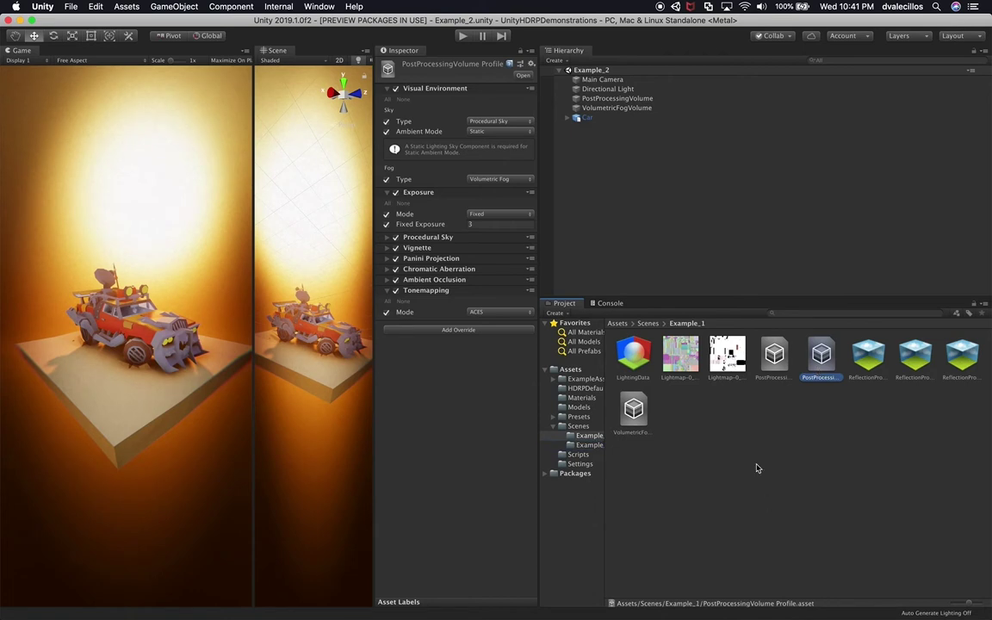
Locate the profile used by VolumetricFogVolume, duplicate it, and move the copy into the Example_2 folder.
left_click(617, 109)
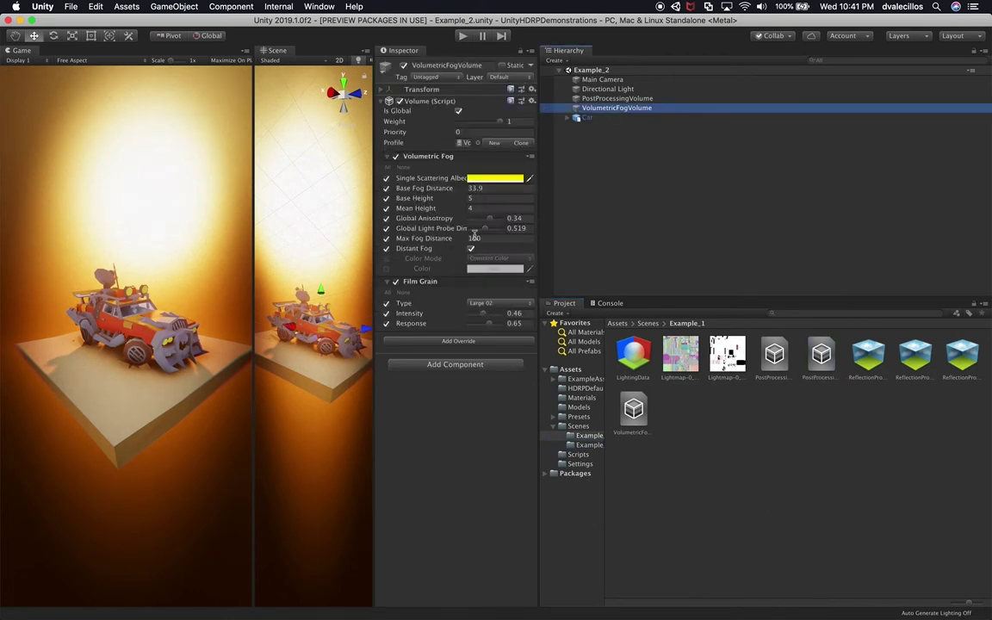
left_click(465, 147)
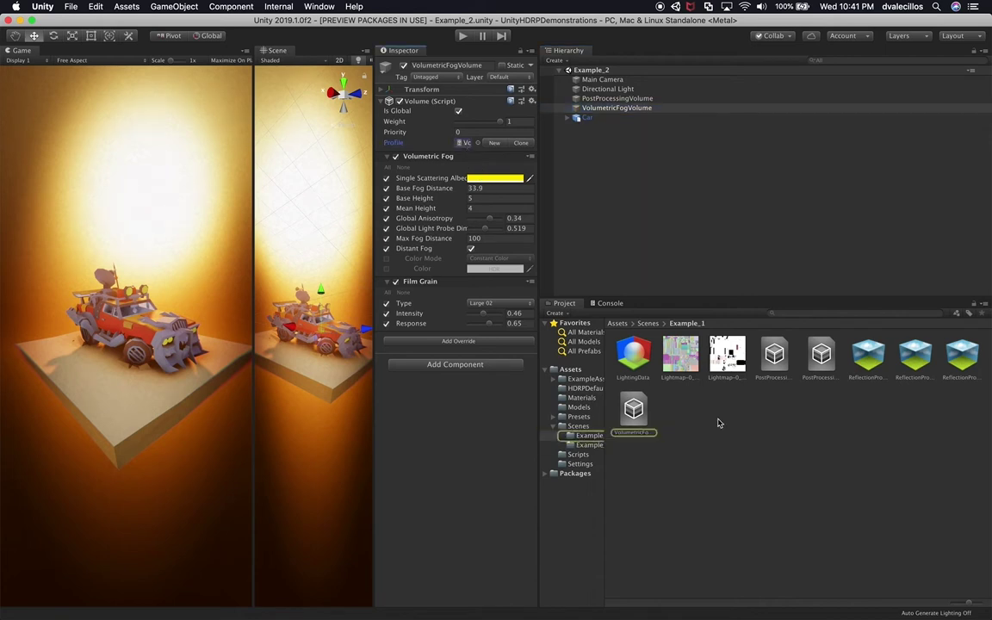
left_click(636, 410)
key("super+d")
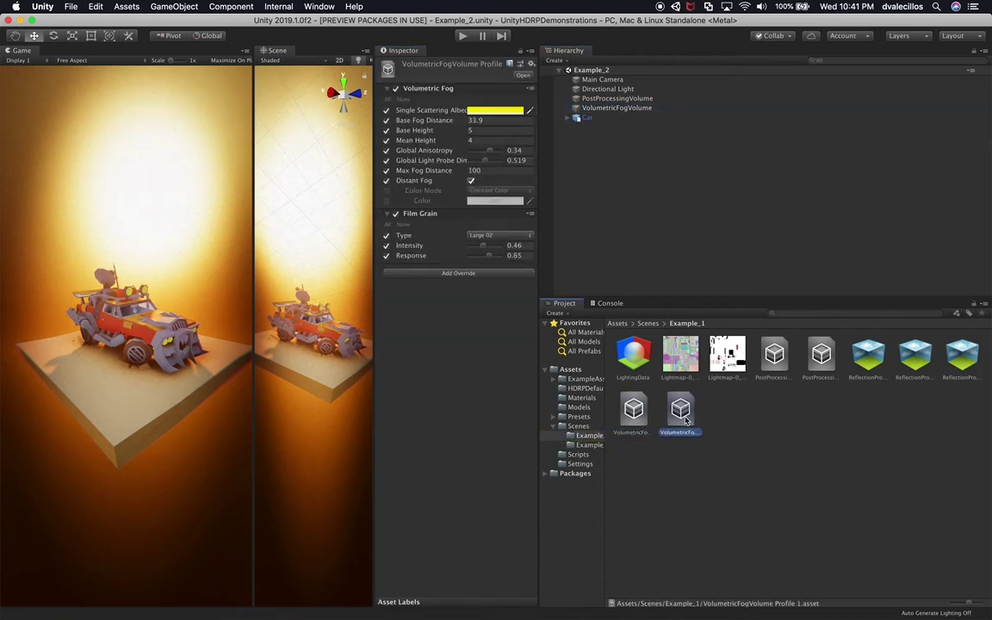
left_click_drag(680, 412, 593, 445)
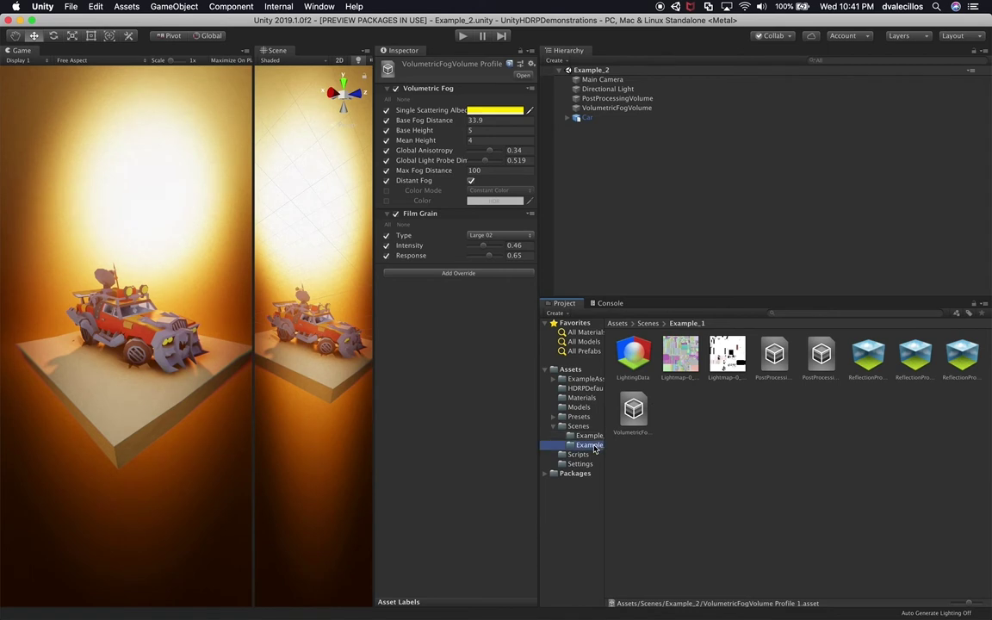
Rename the copied post-processing profile in the Example_2 folder to PostProcessingVolume Profile_2.
left_click(589, 444)
left_click(637, 382)
left_click(634, 379)
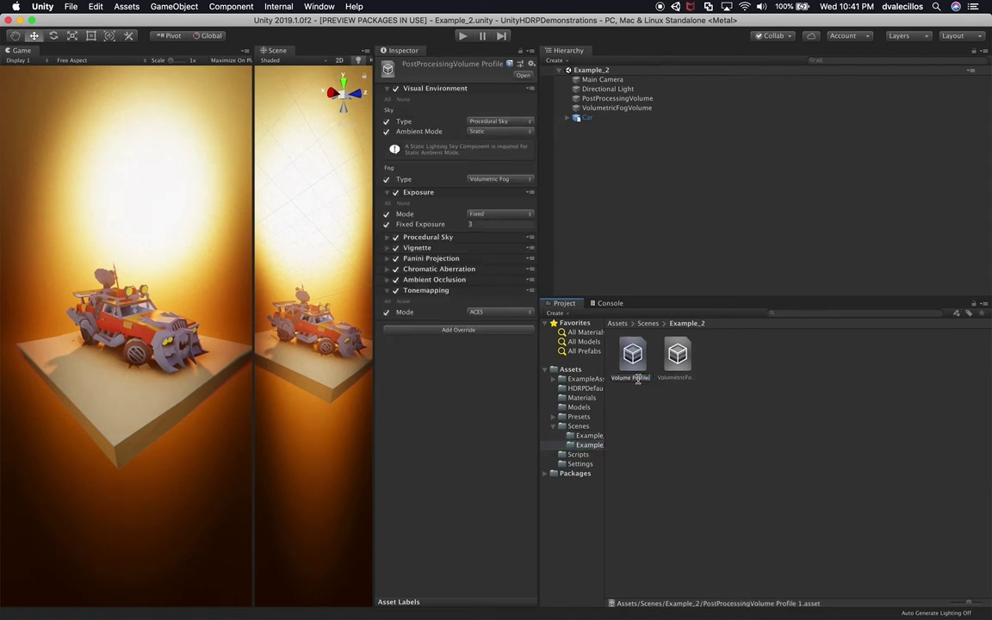
type("_2")
key("Return")
Rename the copied fog profile in the Example_2 folder to VolumetricFogVolume Profile_2.
left_click(673, 379)
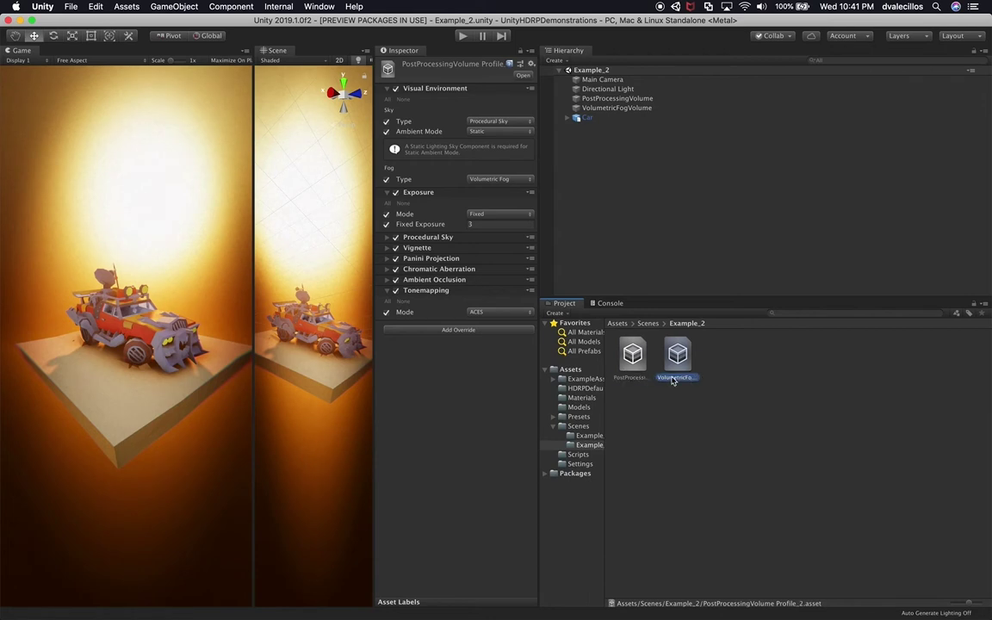
left_click(677, 378)
type("_2")
key("Return")
Widen the project folder tree and check the volume profiles stored in the Example_1 and Example_2 folders.
left_click(635, 372)
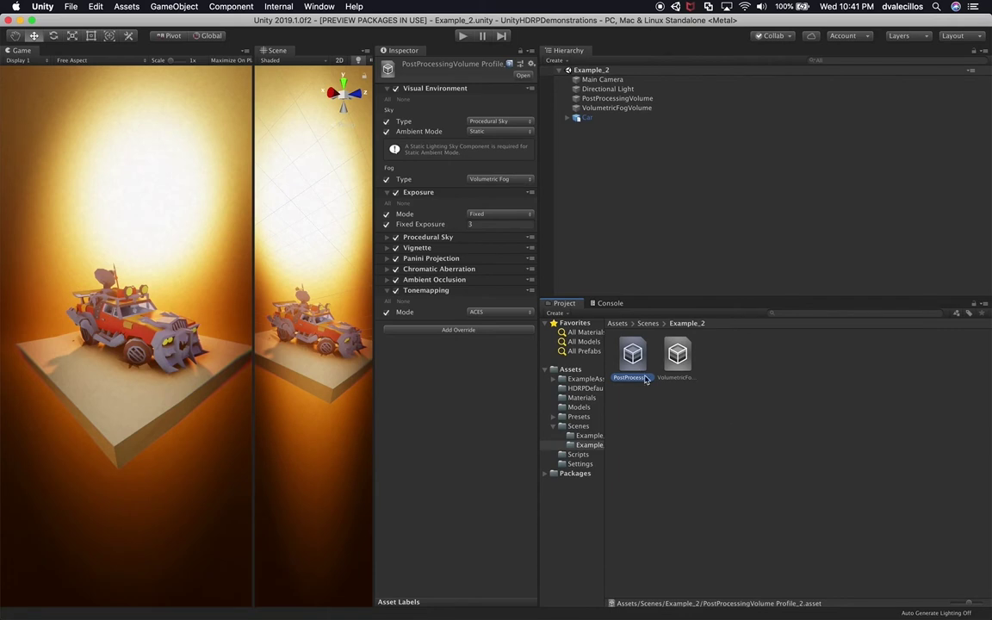
left_click_drag(606, 392, 669, 403)
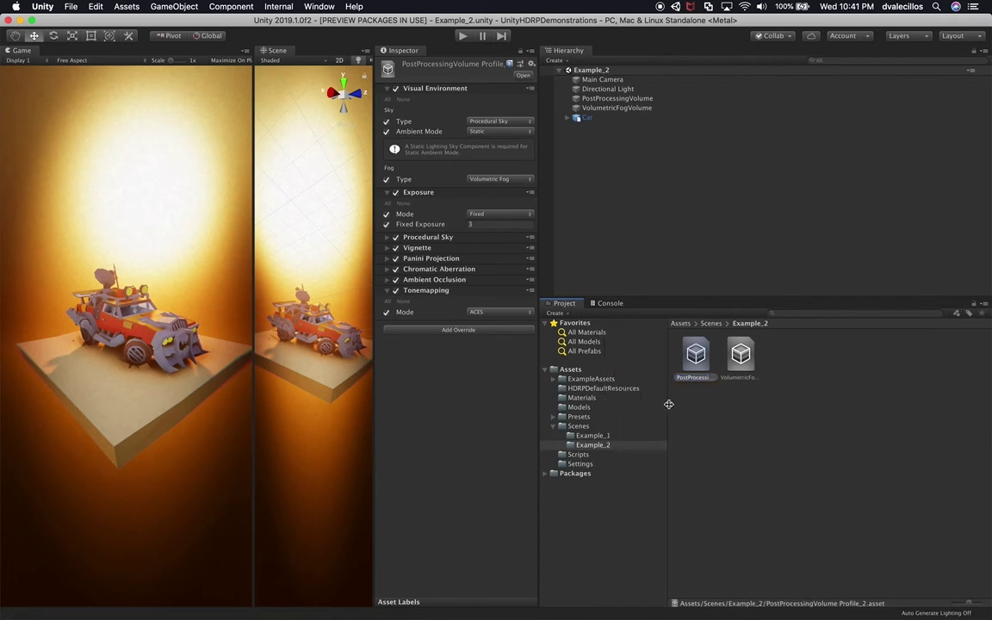
left_click(593, 436)
left_click(699, 355)
left_click(856, 355)
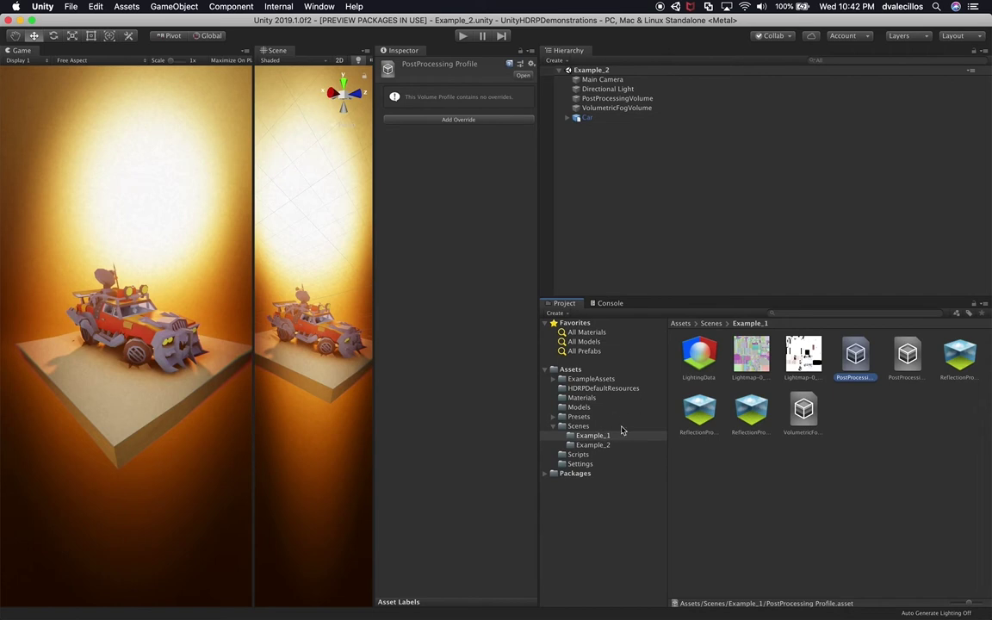
left_click(592, 445)
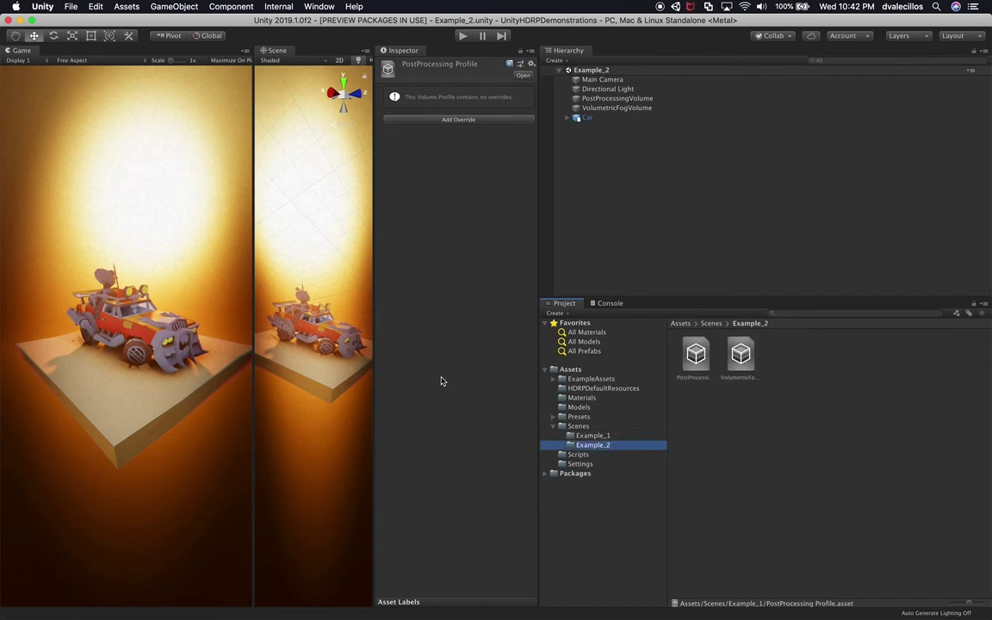
Widen the Inspector and assign PostProcessingVolume Profile_2 as the profile of the PostProcessingVolume object.
left_click(554, 96)
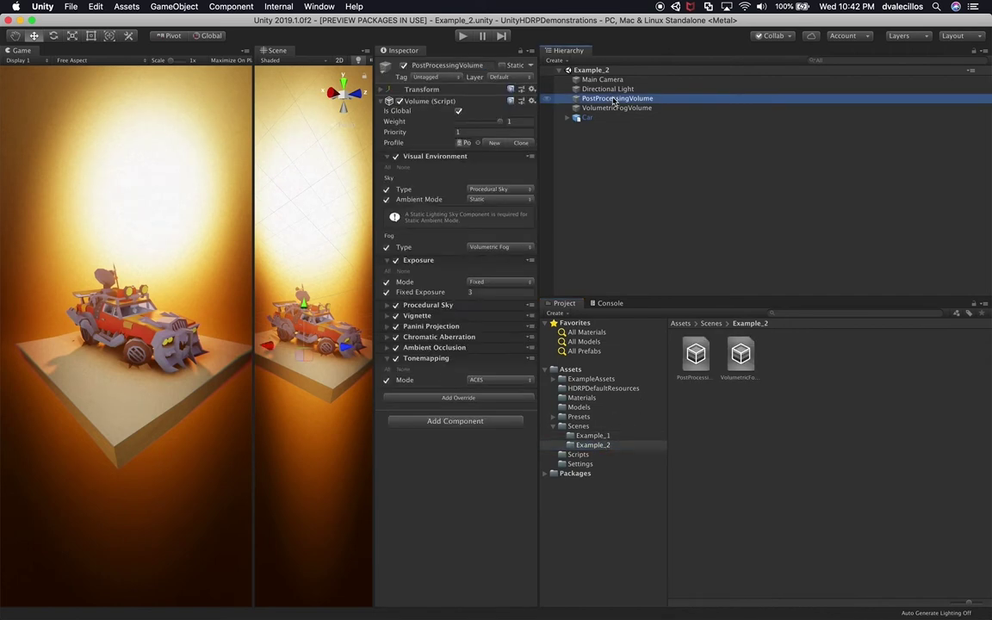
left_click(535, 160)
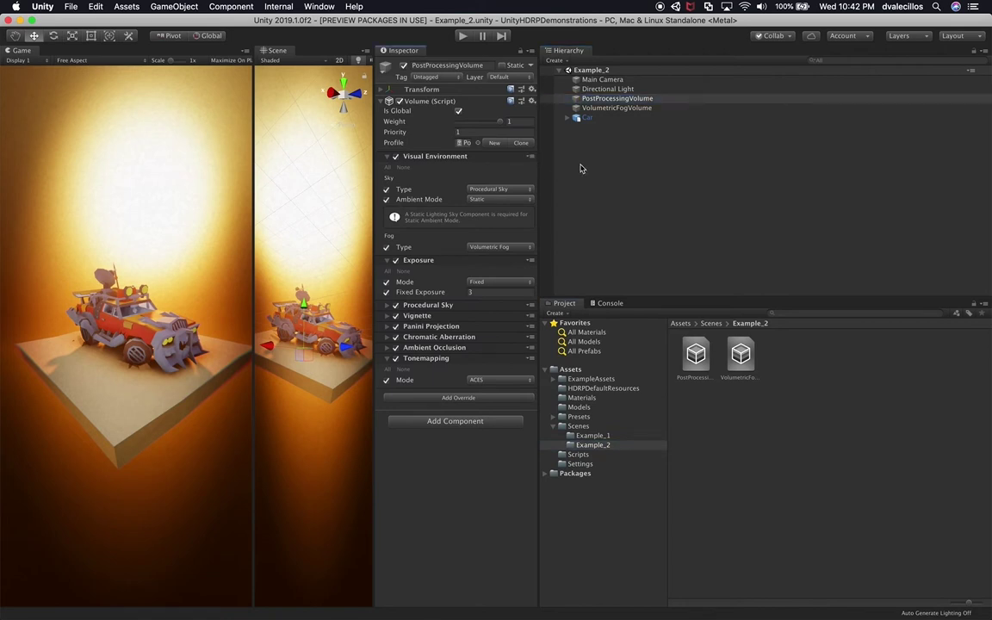
left_click_drag(542, 176, 654, 165)
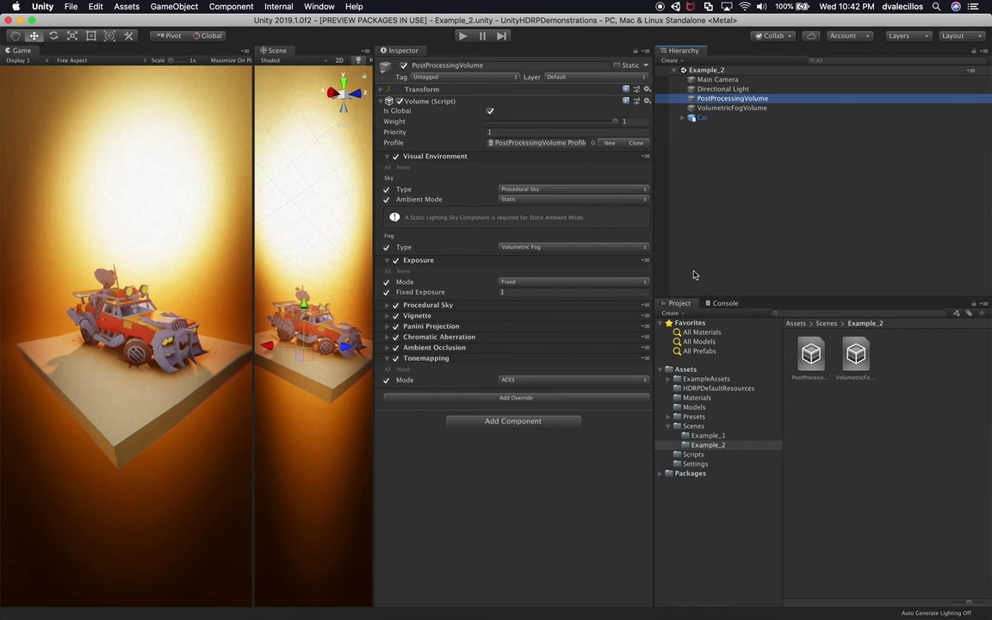
left_click(593, 142)
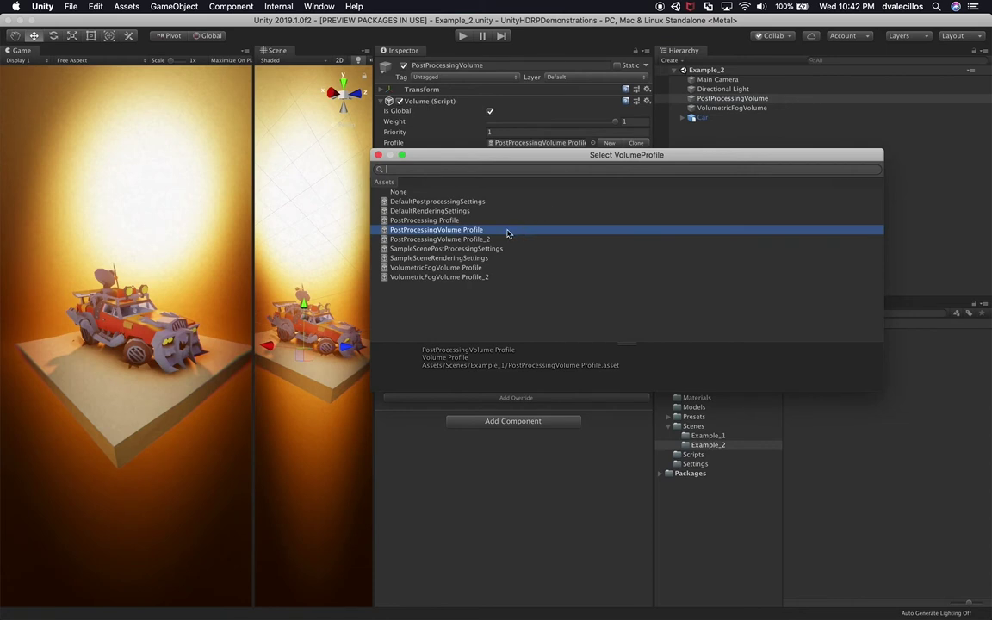
double_click(476, 240)
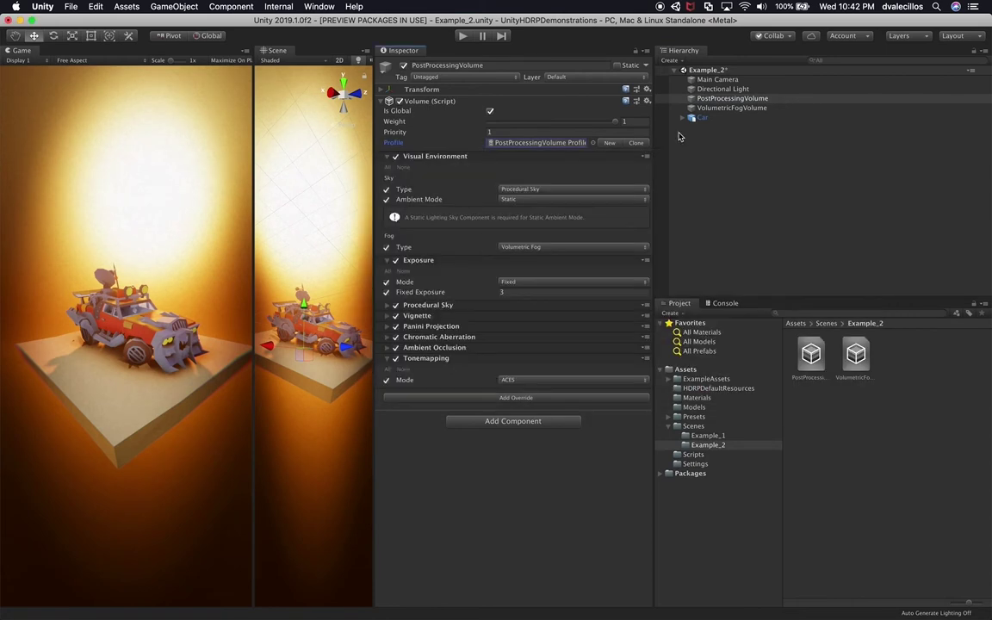
Assign VolumetricFogVolume Profile_2 as the profile of the VolumetricFogVolume object.
left_click(755, 110)
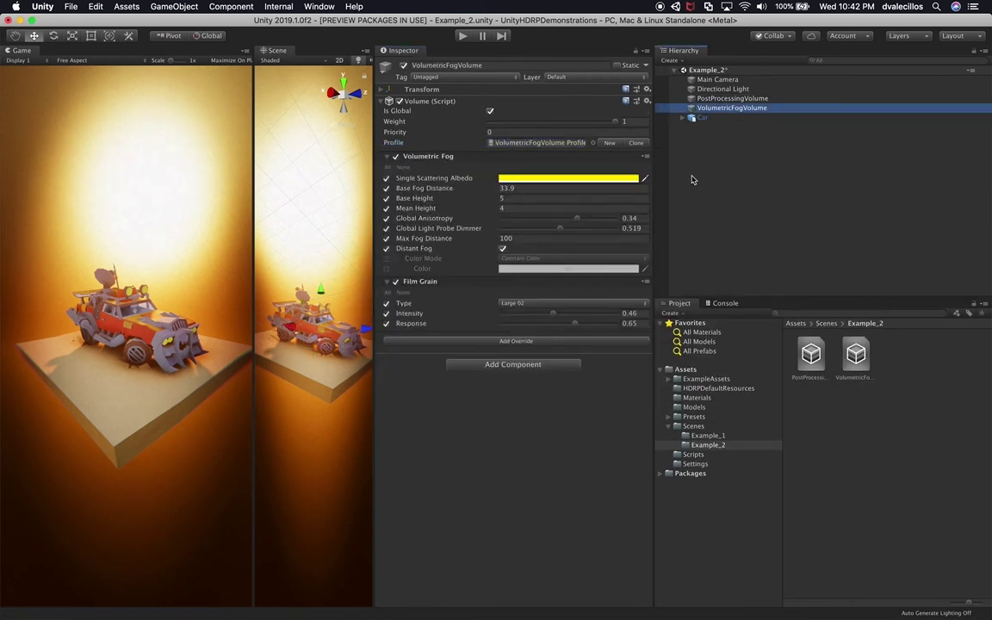
left_click(592, 142)
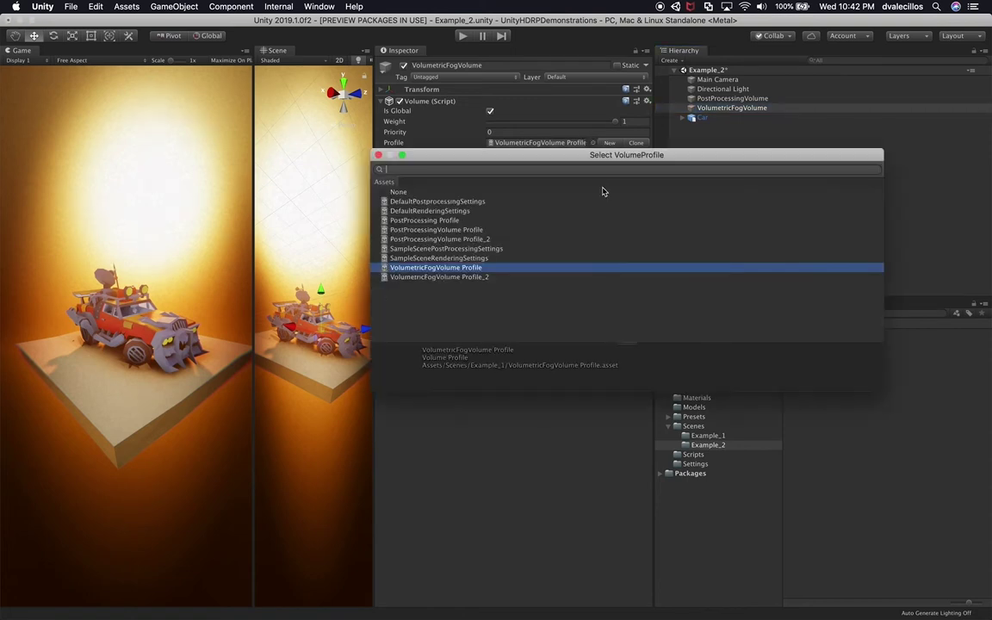
double_click(479, 268)
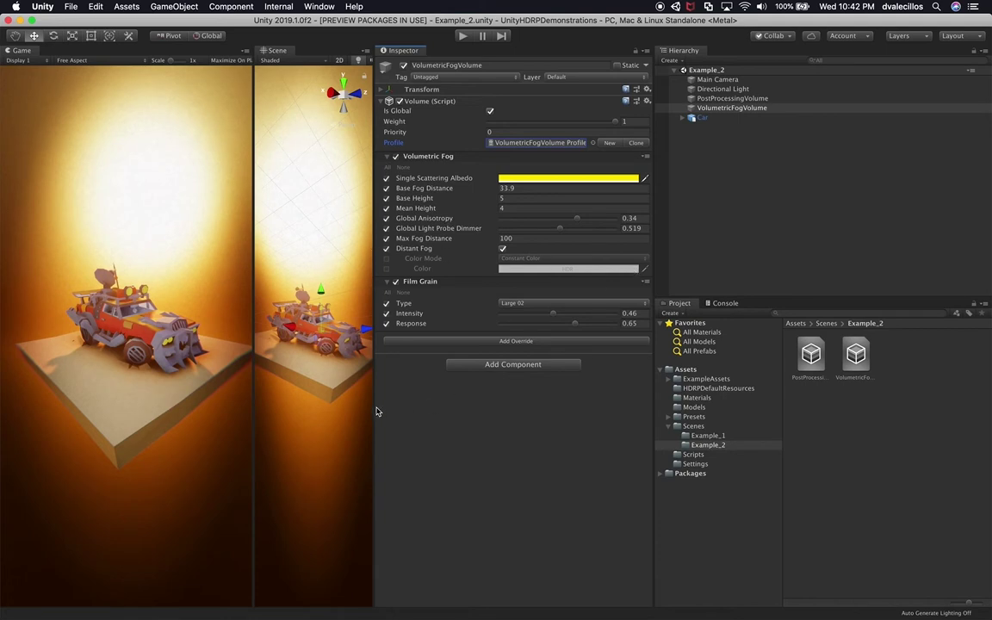
Enlarge the Scene view and set PostProcessingVolume's Fixed Exposure to 4.07 and its Procedural Sky Sun Size Convergence to 9.2.
left_click_drag(373, 370, 693, 431)
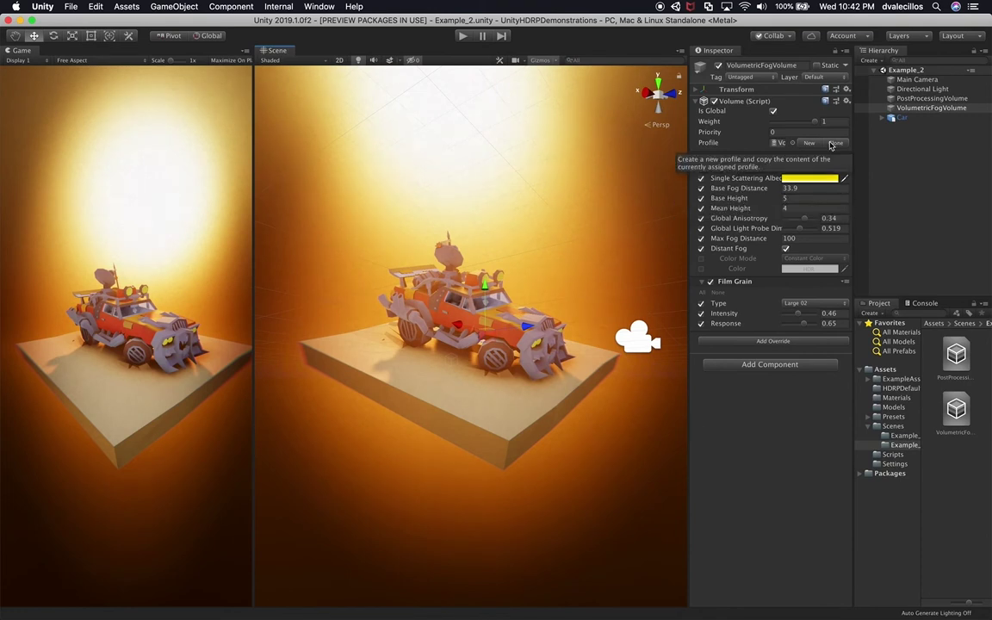
left_click(930, 98)
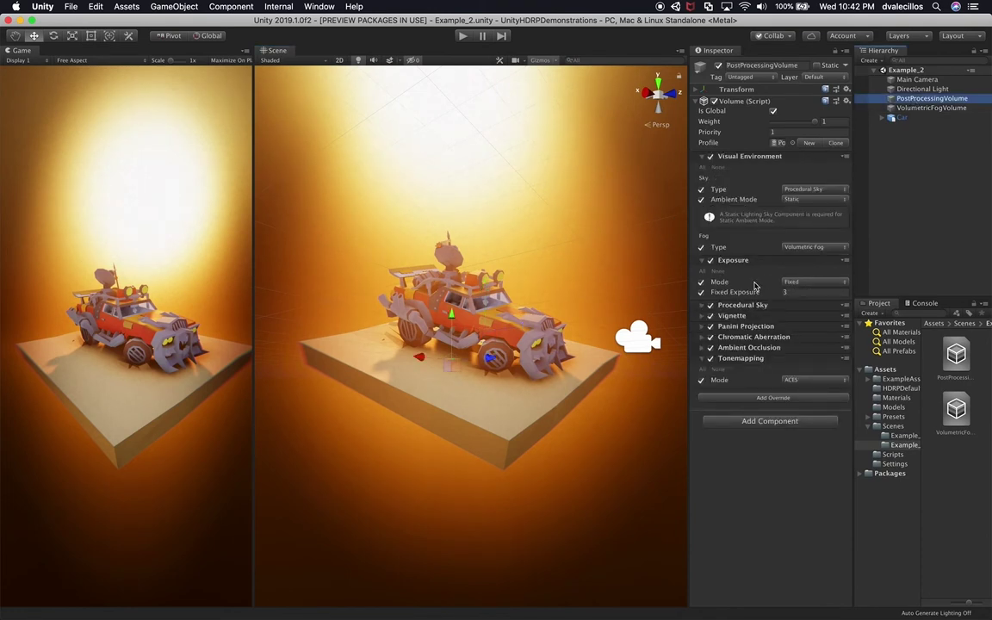
mouse_move(744, 291)
left_mouse_down()
mouse_move(731, 291)
mouse_move(747, 295)
left_mouse_up()
left_click(704, 306)
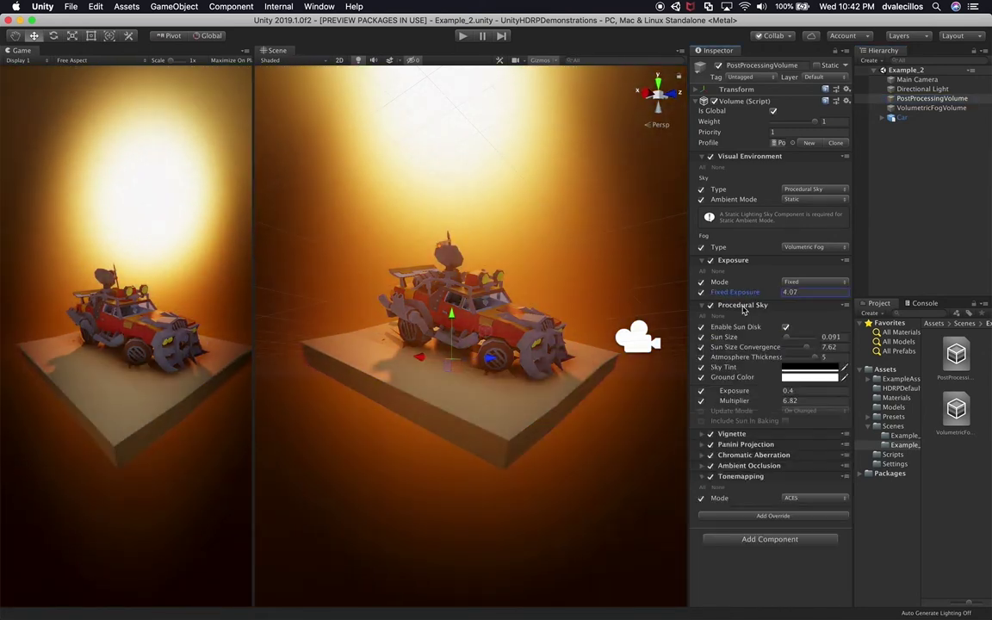
left_click_drag(799, 349, 818, 359)
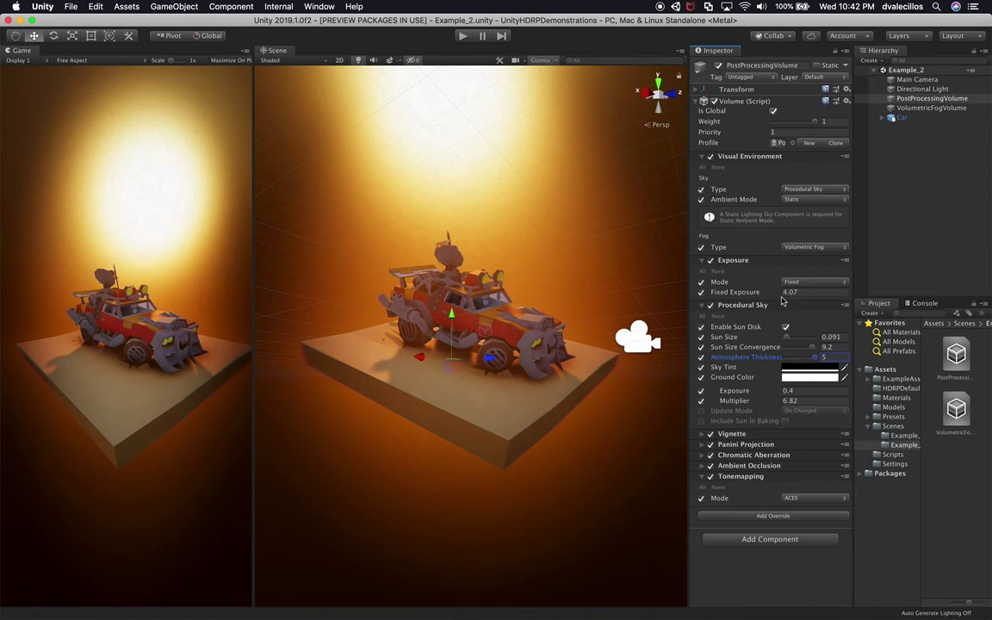
Remove the Film Grain override from VolumetricFogVolume and widen the Game view.
left_click(909, 109)
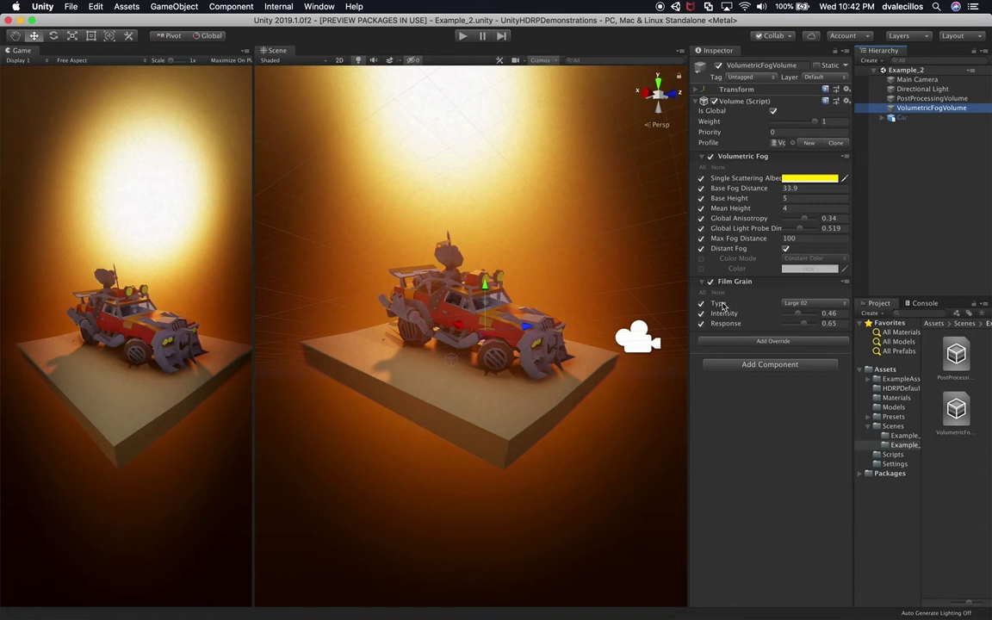
left_click(847, 282)
left_click(865, 332)
left_click_drag(250, 339, 452, 372)
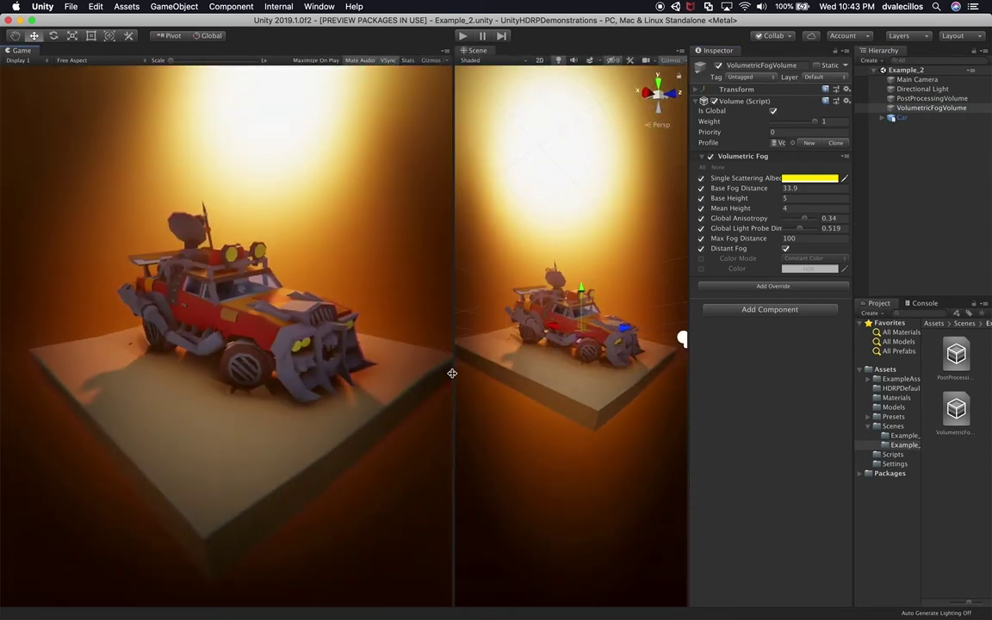
Change the Volumetric Fog's Single Scattering Albedo to a dark olive, 79743F.
left_click(805, 178)
mouse_move(791, 332)
left_mouse_down()
mouse_move(800, 330)
mouse_move(794, 345)
left_mouse_up()
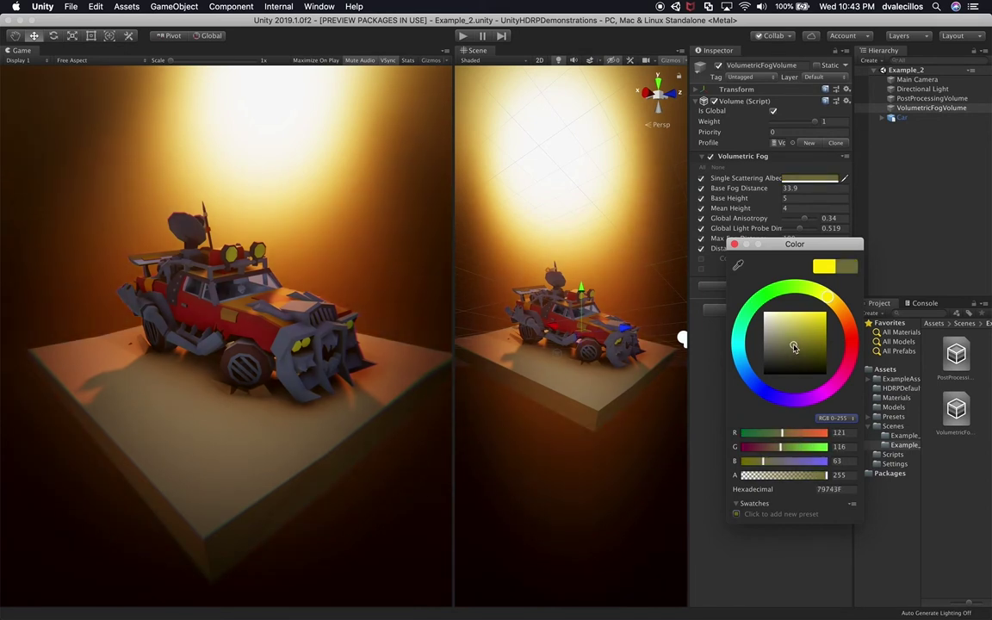
left_click(724, 244)
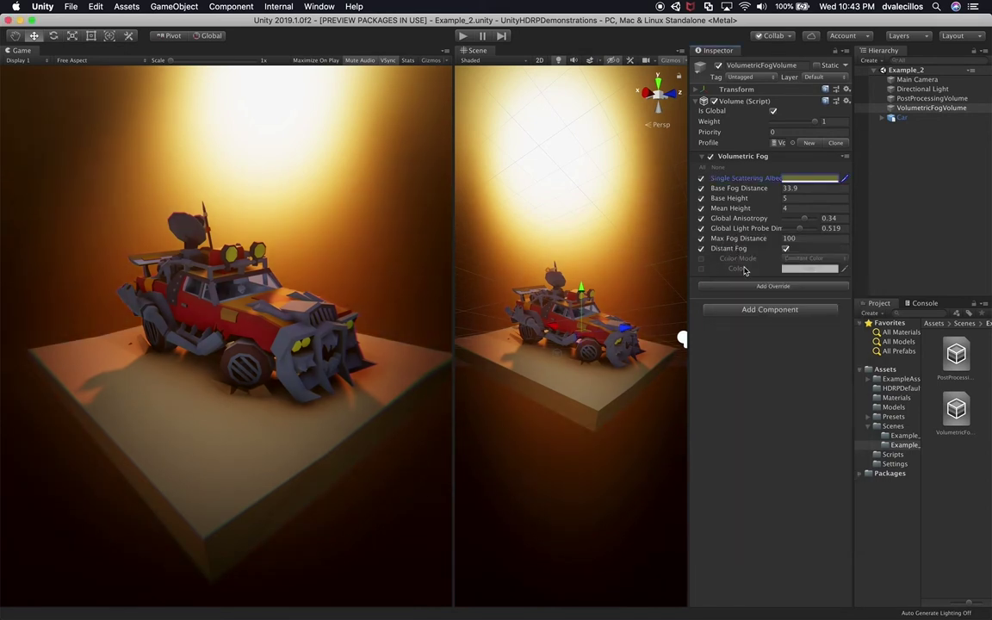
Set PostProcessingVolume's Fixed Exposure to 3.85 and collapse its Procedural Sky, Exposure and Visual Environment overrides.
left_click(930, 99)
left_click(930, 107)
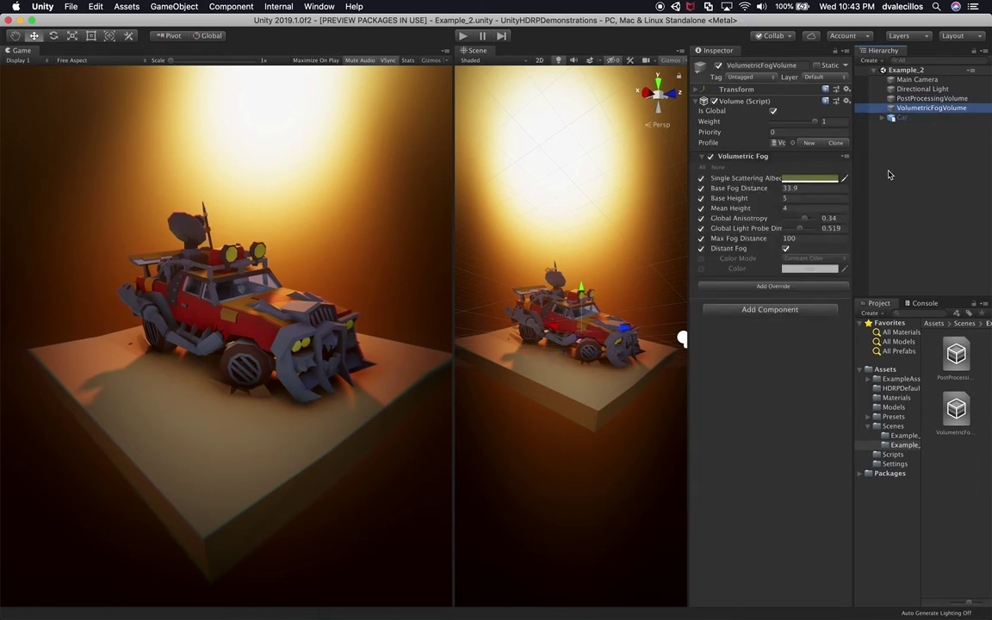
left_click(911, 100)
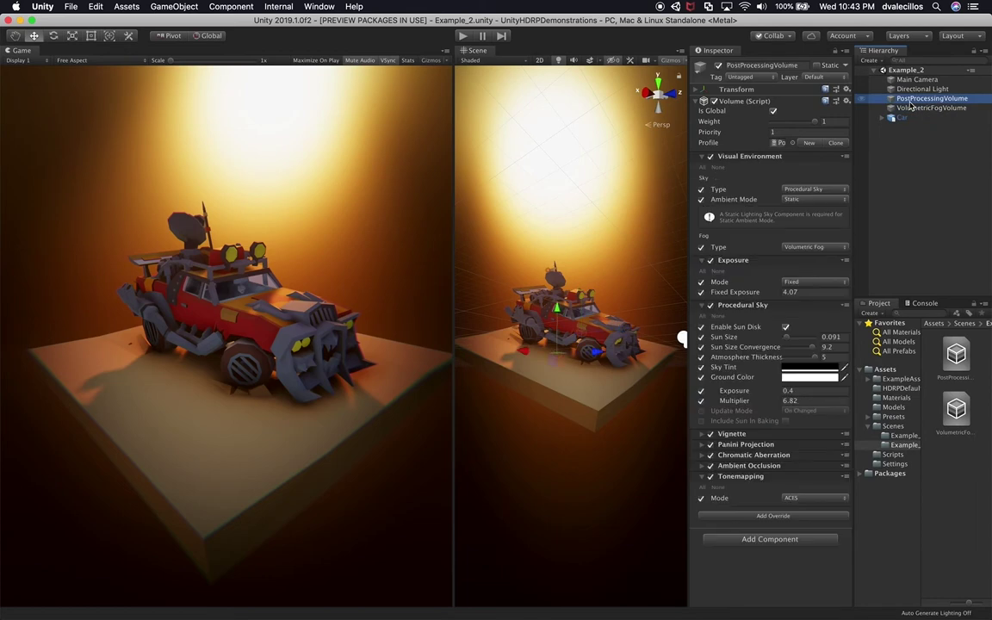
left_click(737, 309)
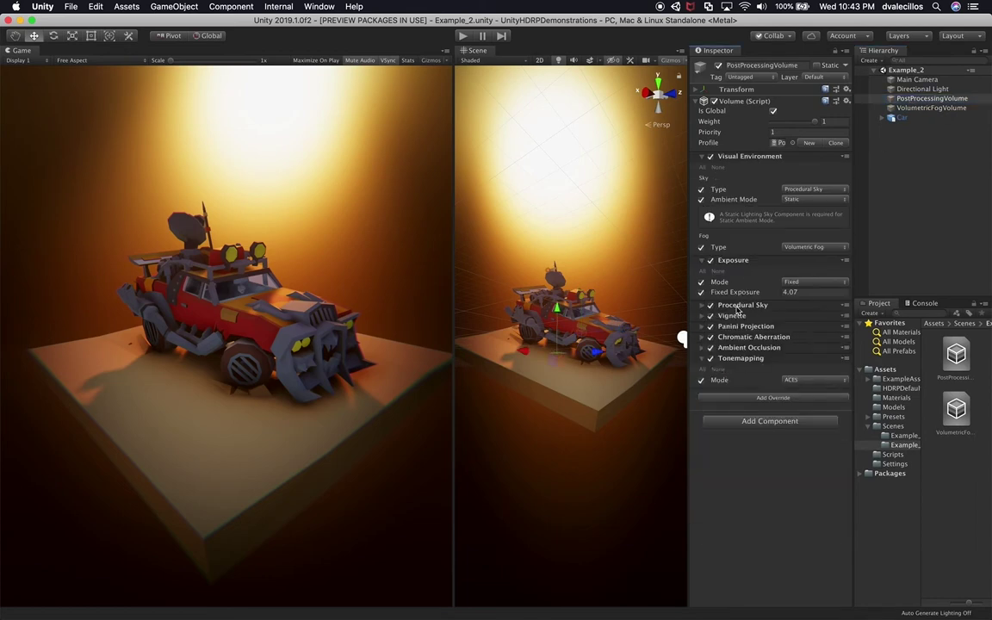
mouse_move(734, 293)
left_mouse_down()
mouse_move(775, 295)
mouse_move(728, 297)
left_mouse_up()
left_click(809, 293)
left_click(810, 293)
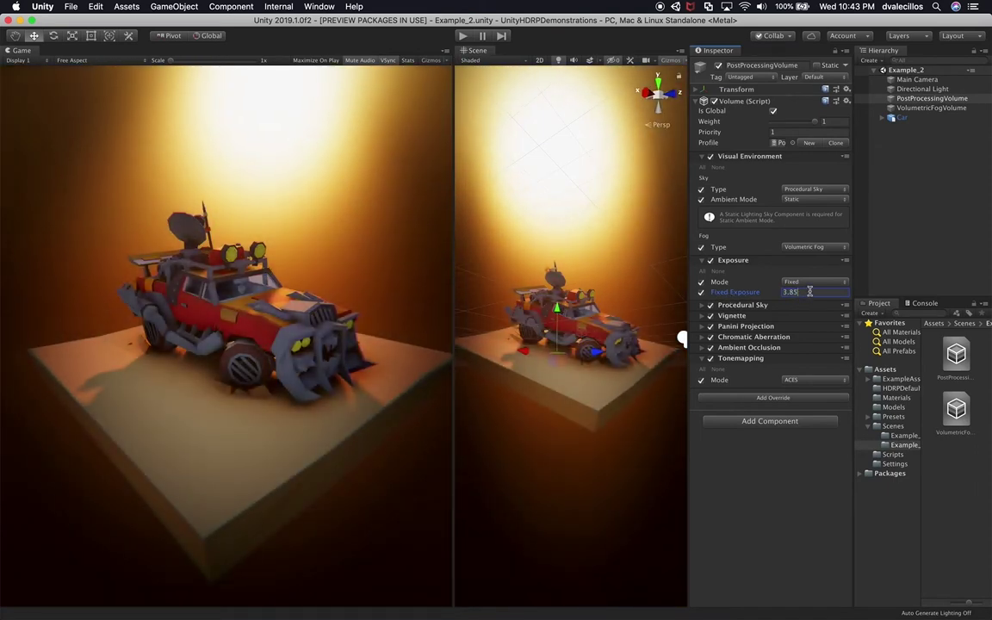
left_click(761, 262)
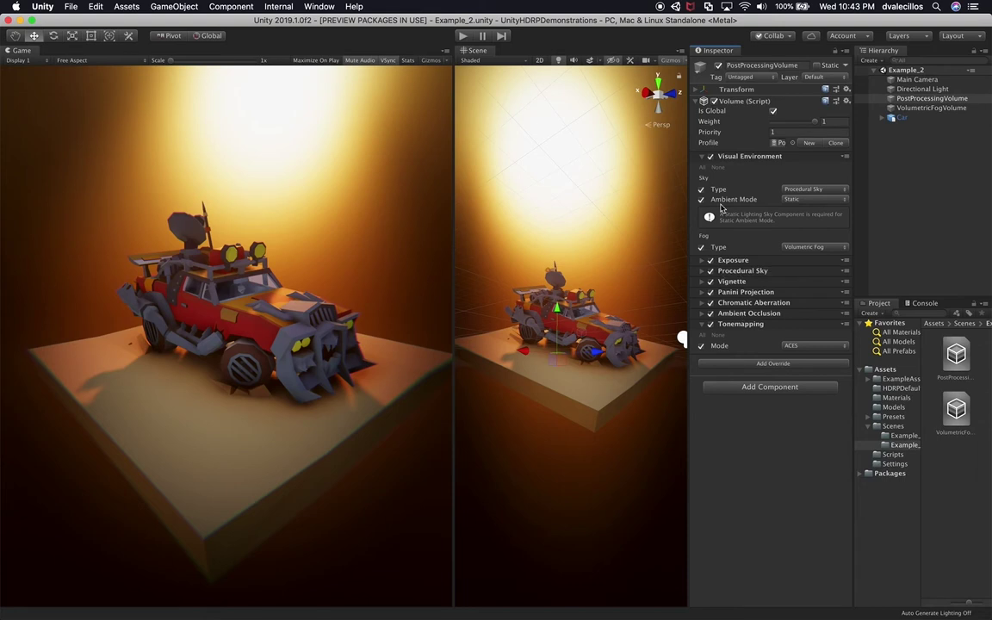
left_click(739, 157)
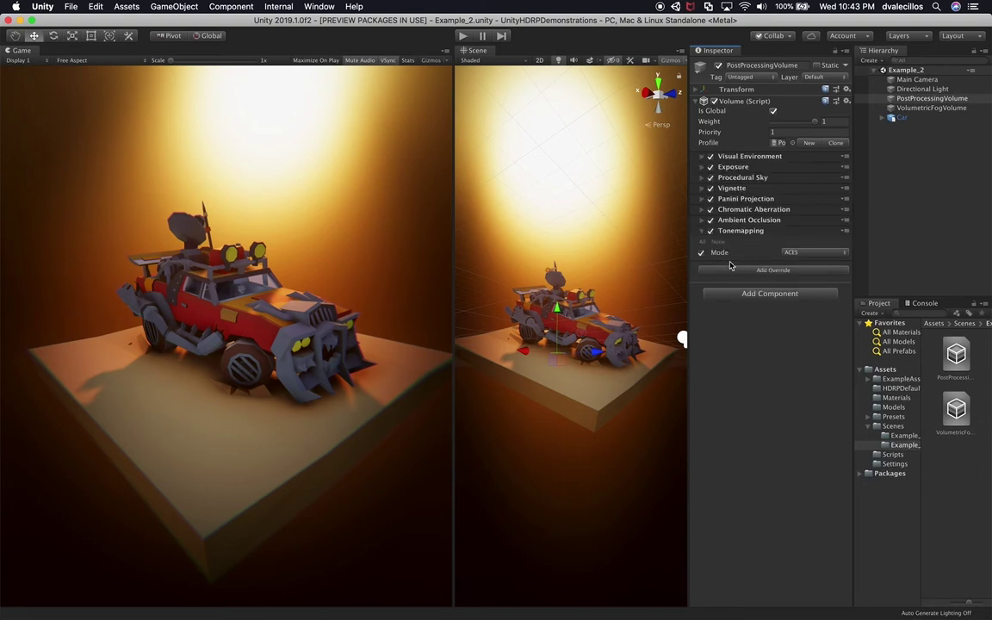
Open the Example_1 scene from the Scenes folder to compare its look, and return to Example_2.
left_click(903, 435)
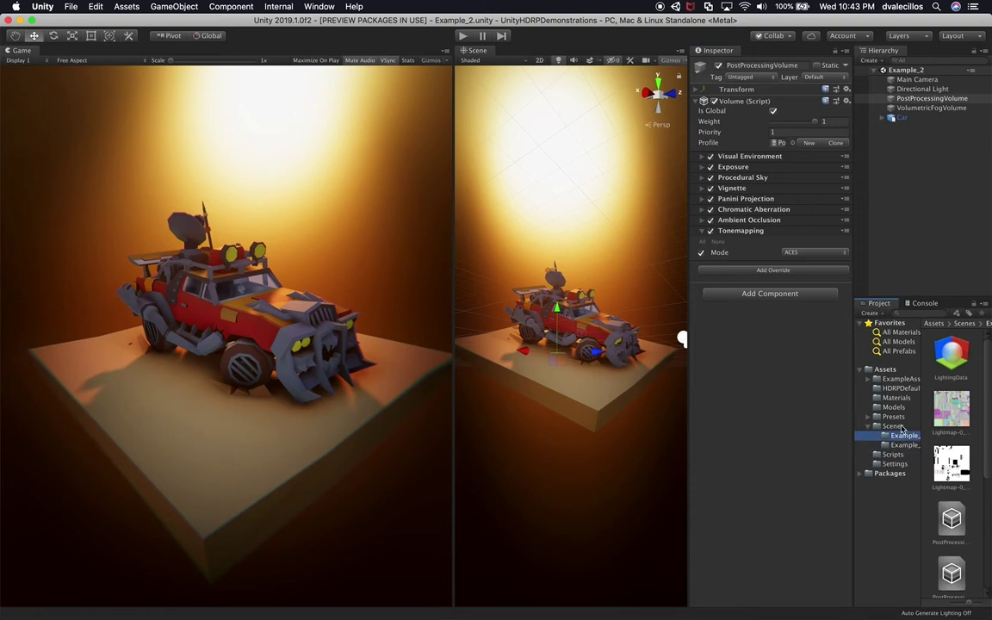
left_click(893, 426)
double_click(958, 355)
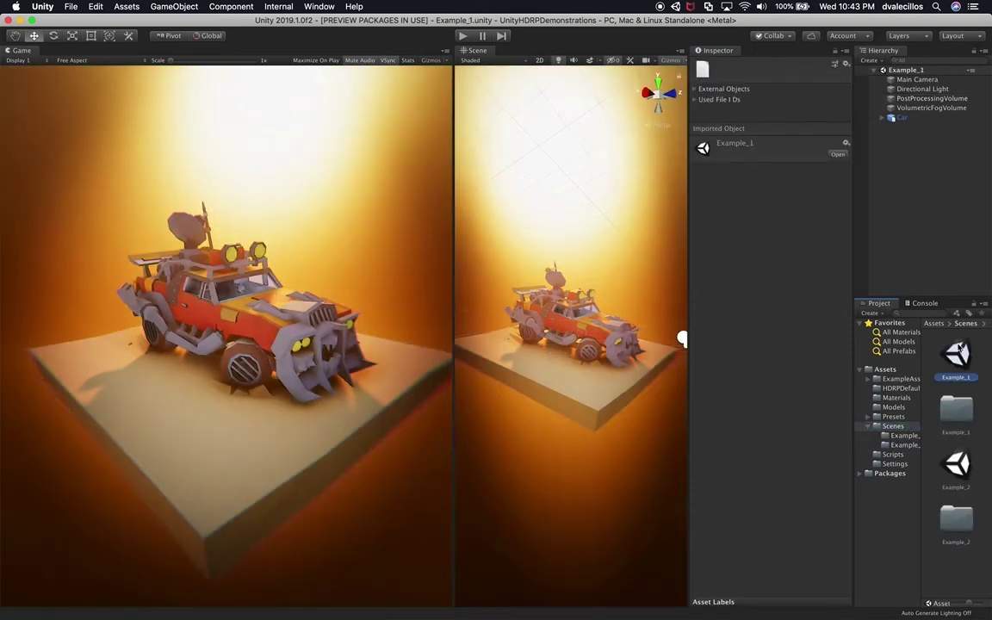
double_click(964, 471)
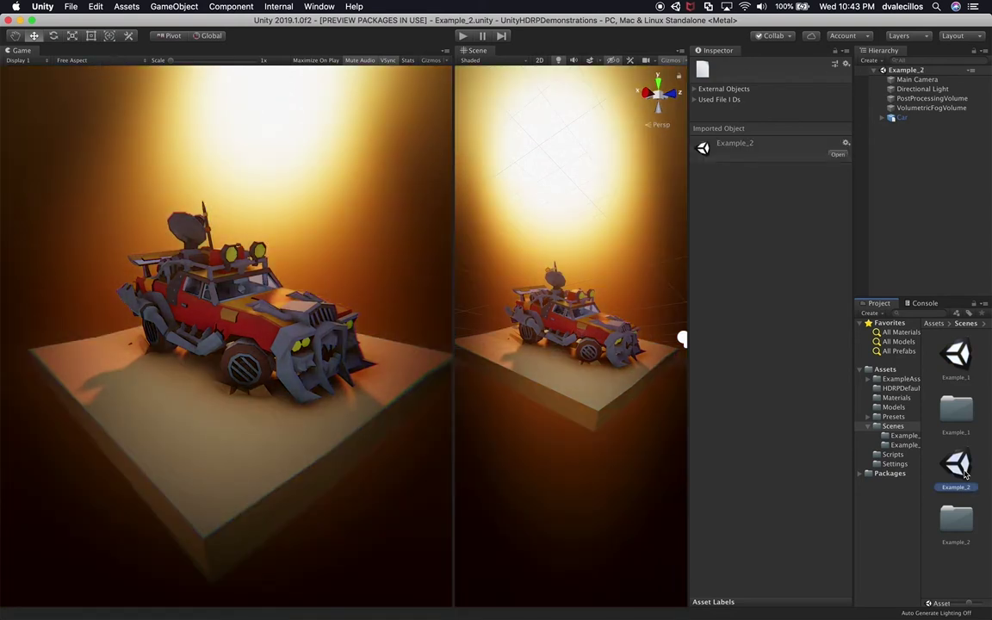
Rename the Example_1 scene file to Video_1_2.
left_click(962, 376)
left_click(958, 378)
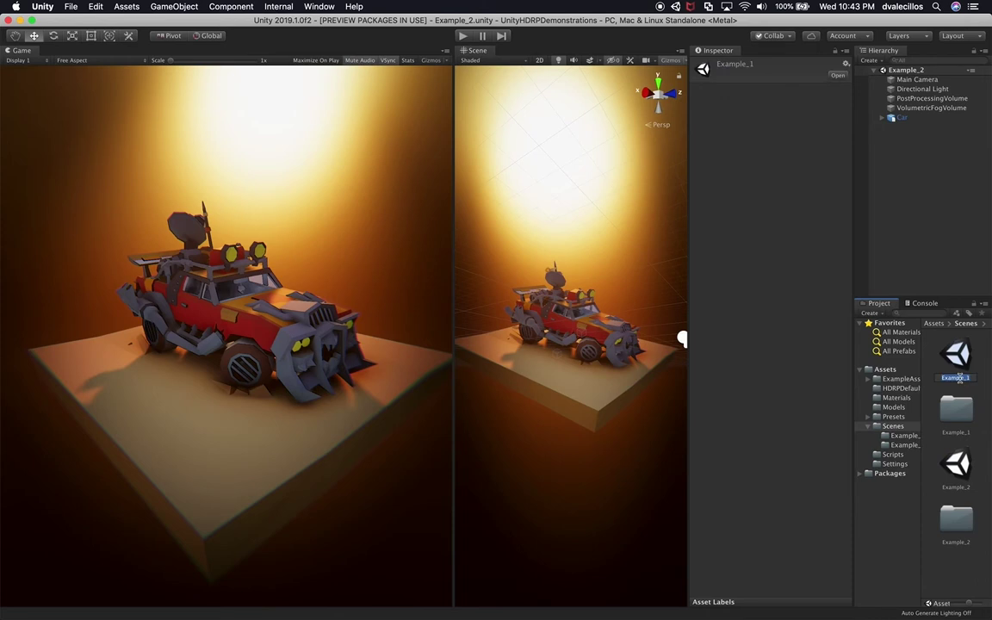
left_click(960, 379)
left_click_drag(963, 380, 926, 380)
type("Video_1_2")
key("Return")
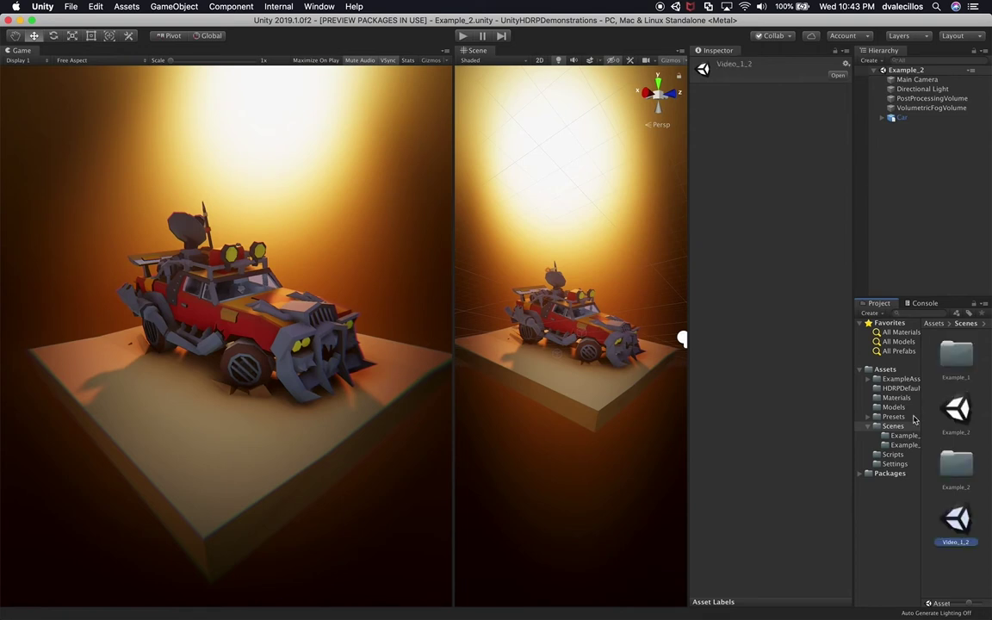
Rename the open Example_2 scene file to Video_3 and reload it.
left_click(962, 431)
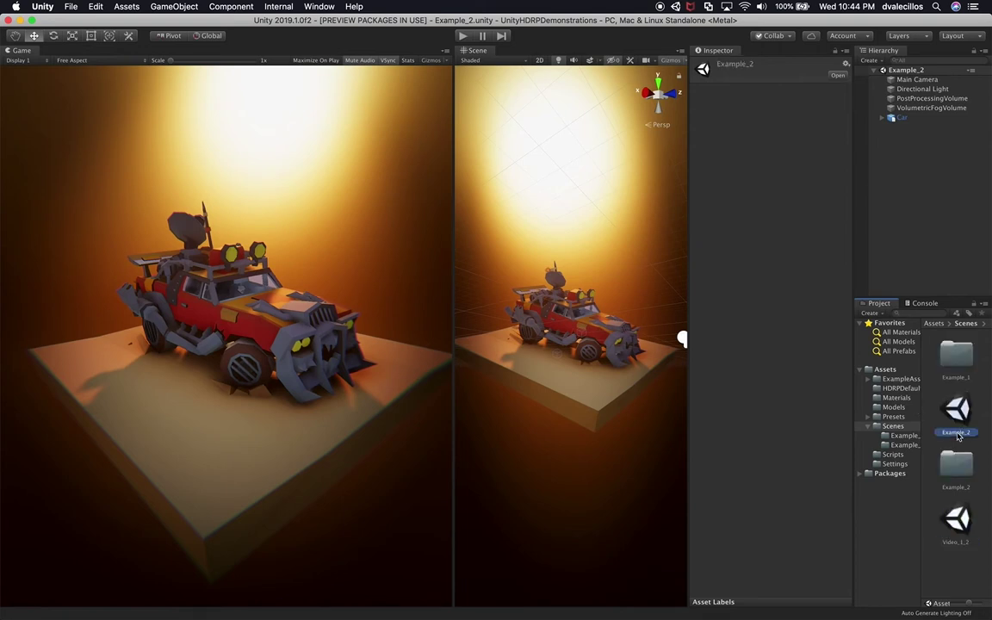
left_click(957, 432)
type("Vid")
key("Return")
left_click(576, 239)
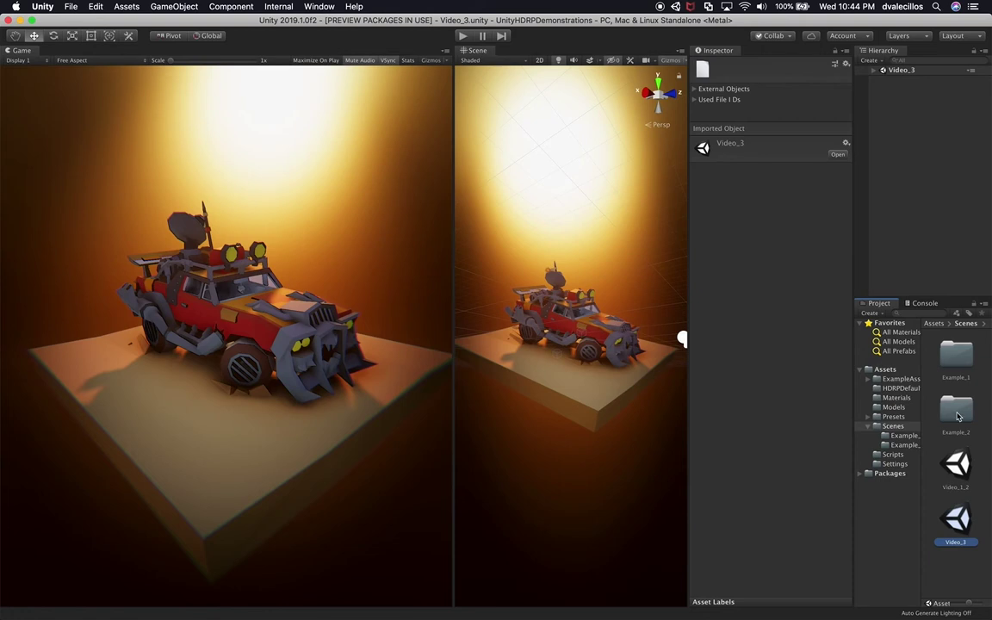
Rename the Example_1 folder inside Scenes to Video_1_2.
left_click(956, 377)
left_click(958, 378)
type("Vi")
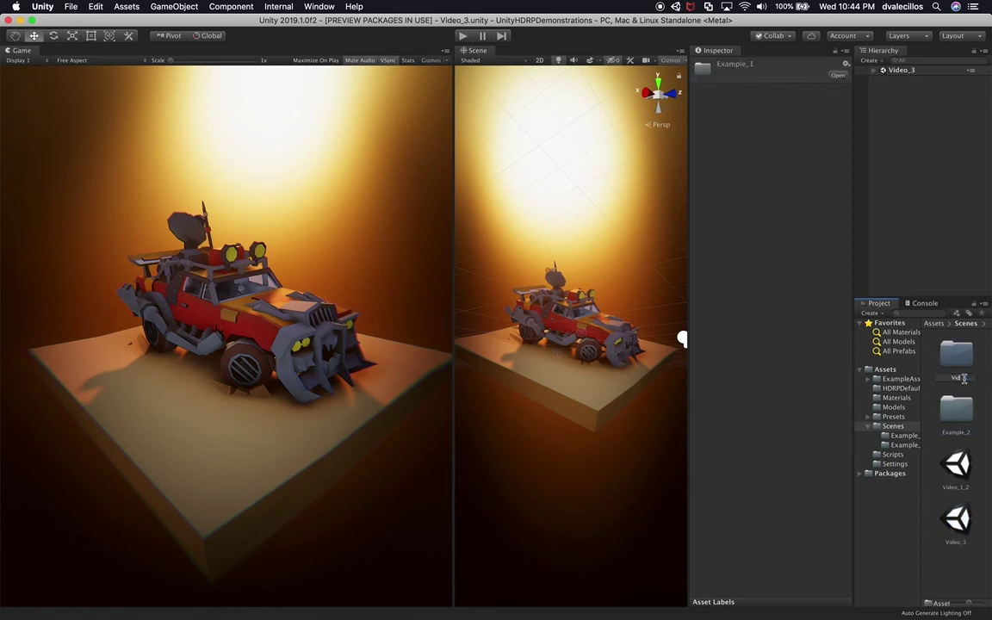
type("deo_1_2")
key("Return")
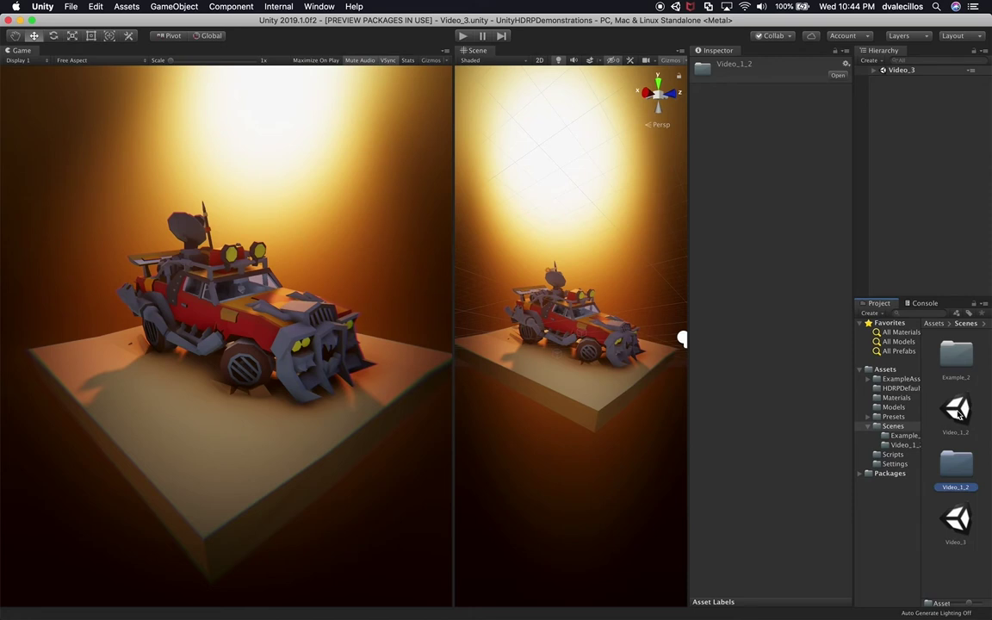
Rename the Example_2 folder inside Scenes to Video_3.
left_click(958, 377)
left_click(962, 376)
type("Video_3")
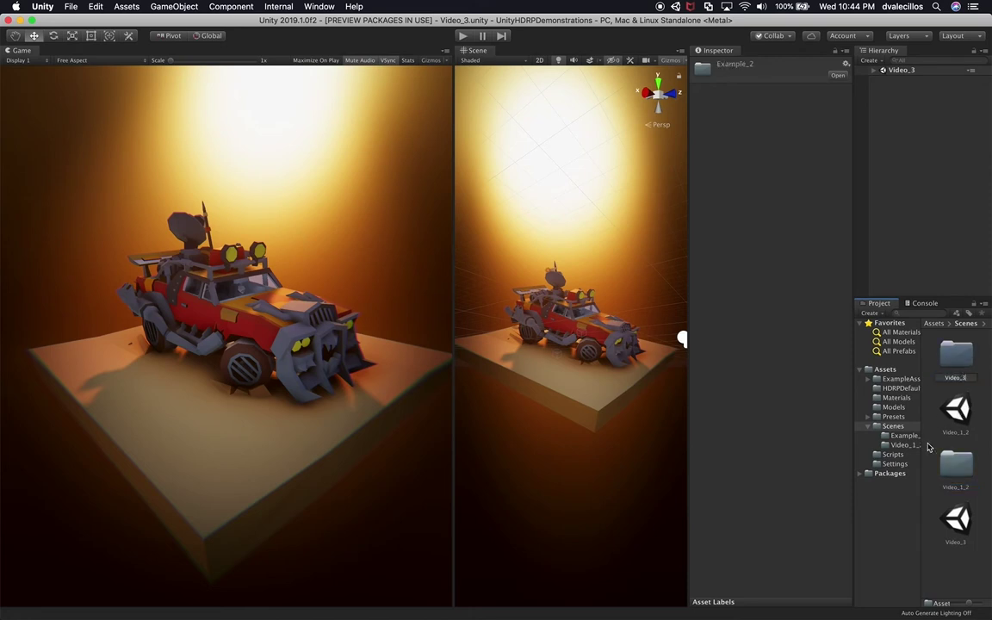
key("Return")
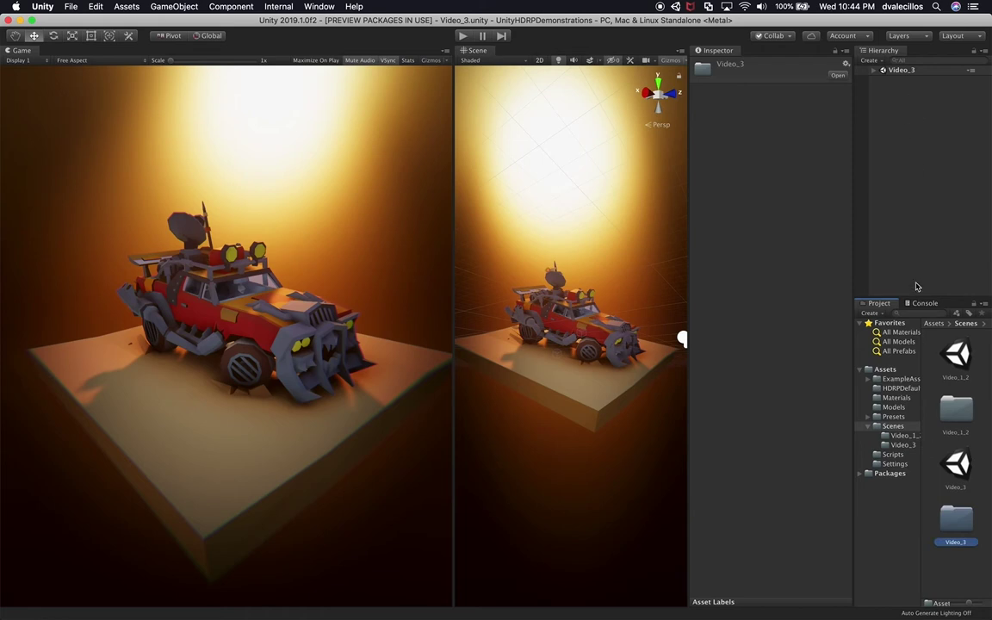
Expand the Video_3 scene's objects, select PostProcessingVolume, and widen the Inspector while keeping room for the Scene view.
left_click(870, 104)
left_click(874, 71)
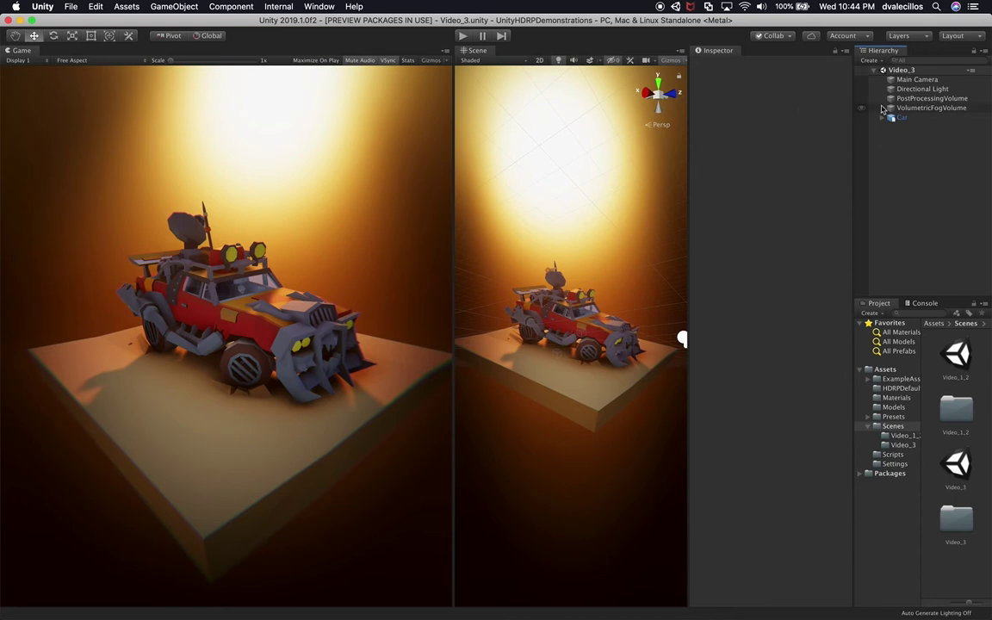
left_click(913, 99)
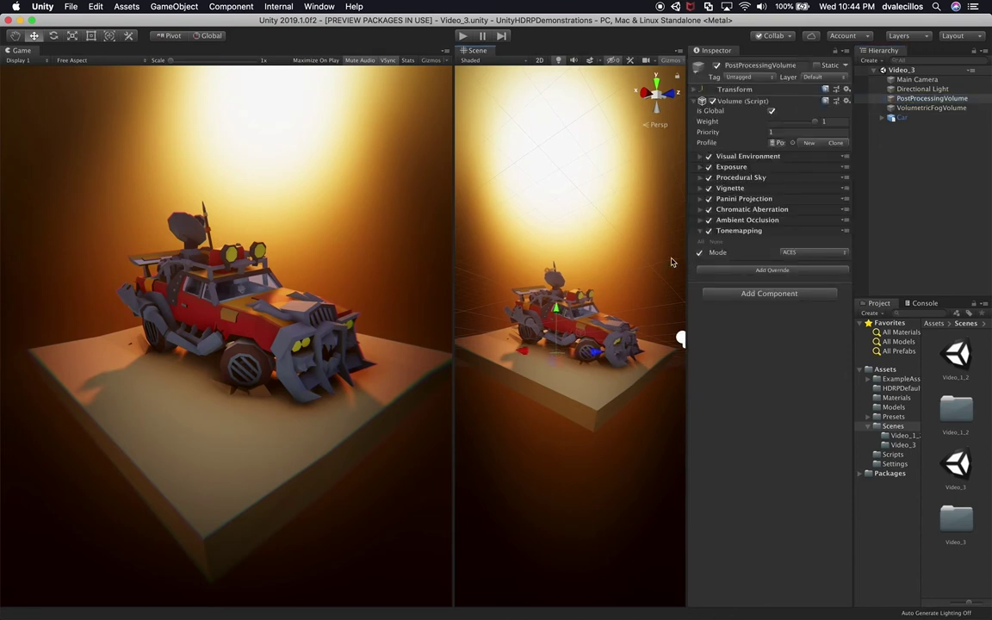
left_click_drag(688, 258, 646, 258)
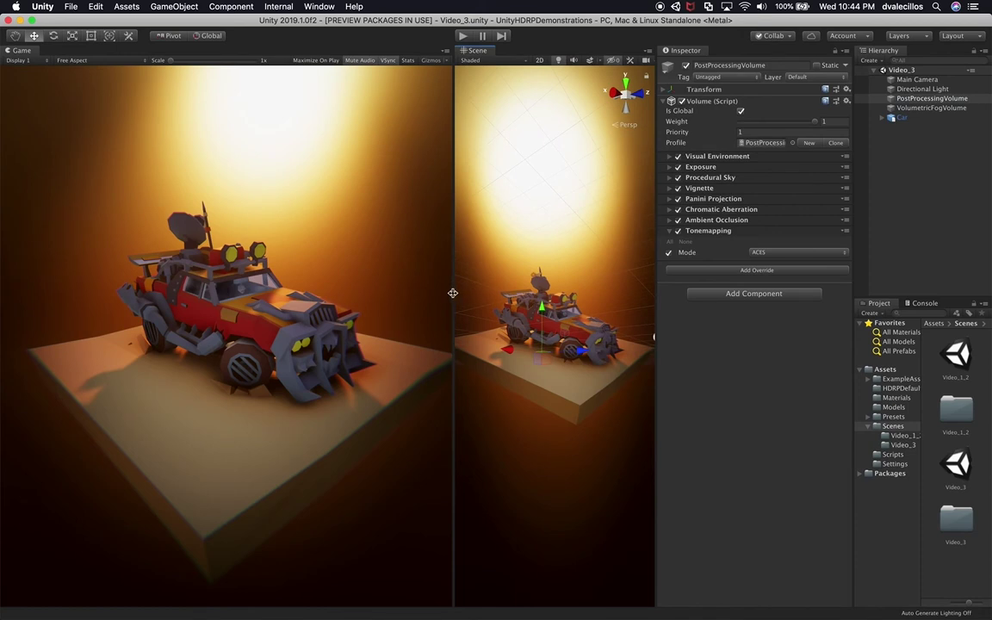
left_click_drag(452, 293, 418, 296)
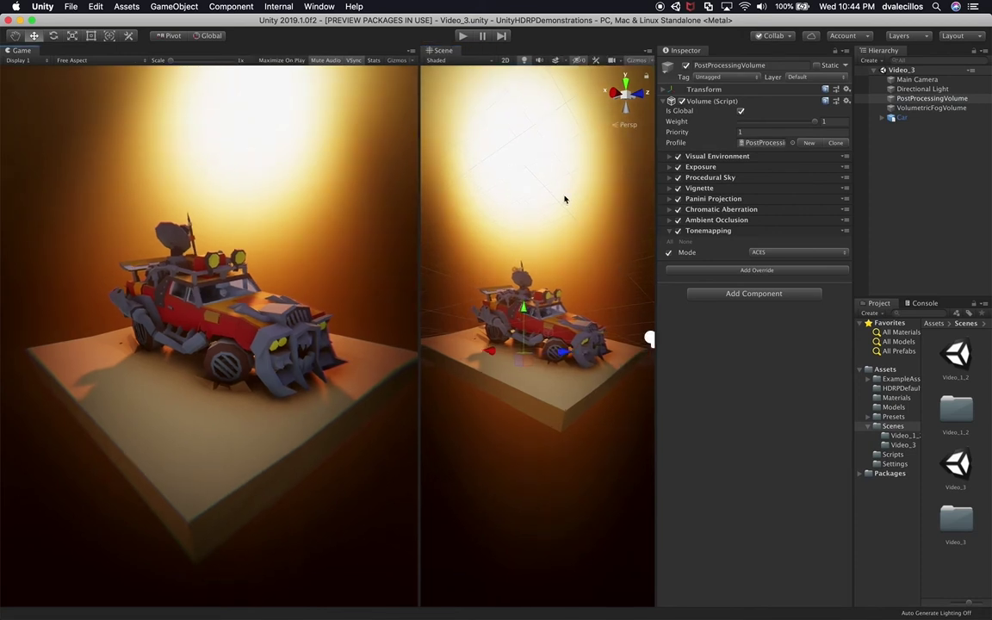
Shift the Main Camera to an X position of 4.62 and save the scene.
left_click(917, 79)
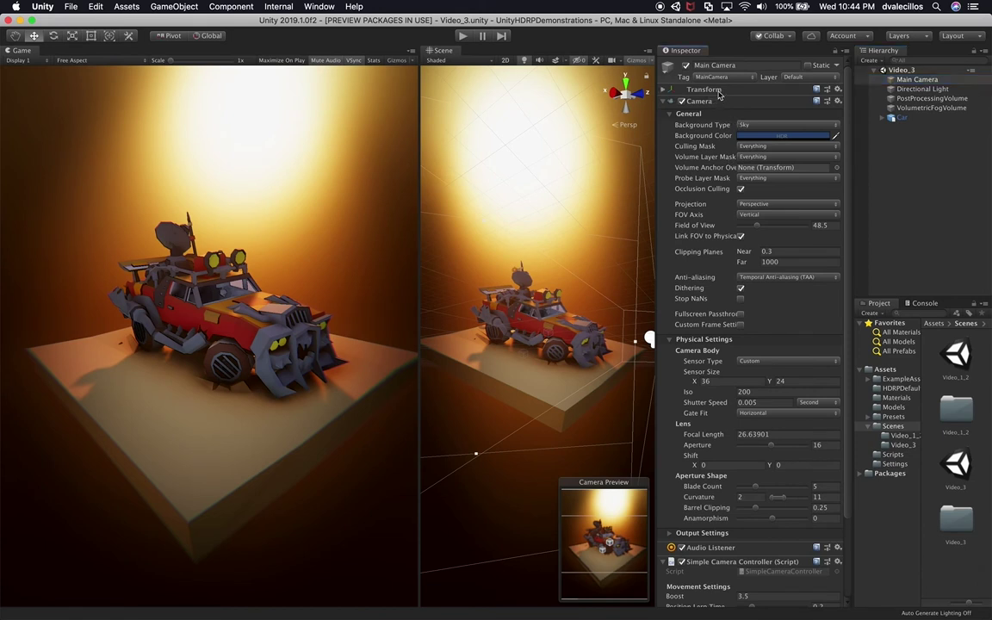
left_click(665, 90)
left_click_drag(738, 102, 740, 105)
left_click(400, 233)
key("super+s")
left_click_drag(740, 103, 742, 104)
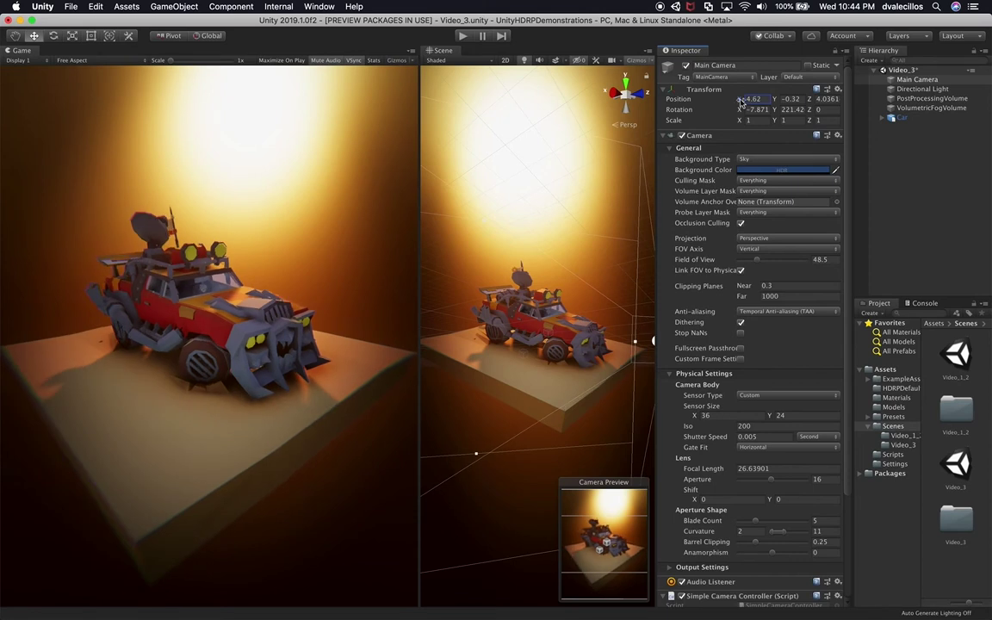
key("super+s")
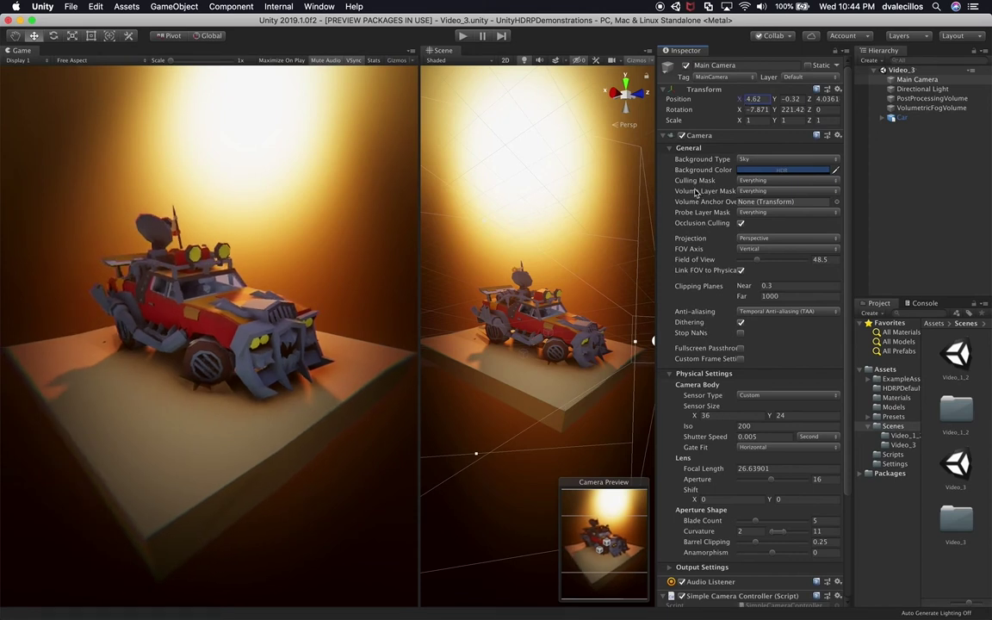
Add an Indirect Lighting Controller override to PostProcessingVolume and set its Indirect Diffuse Intensity to 2.72.
left_click(905, 100)
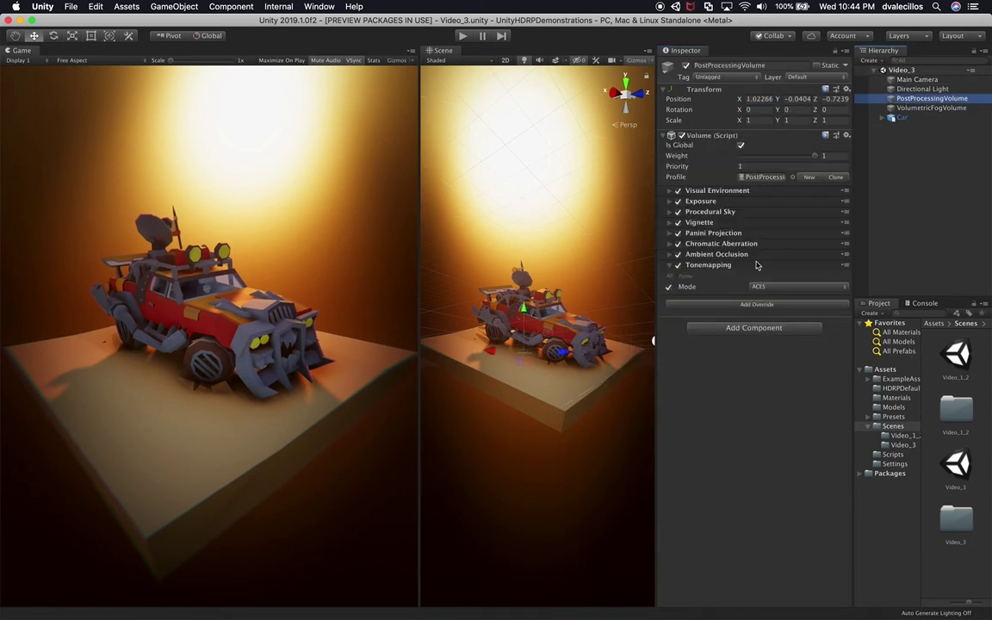
left_click(753, 305)
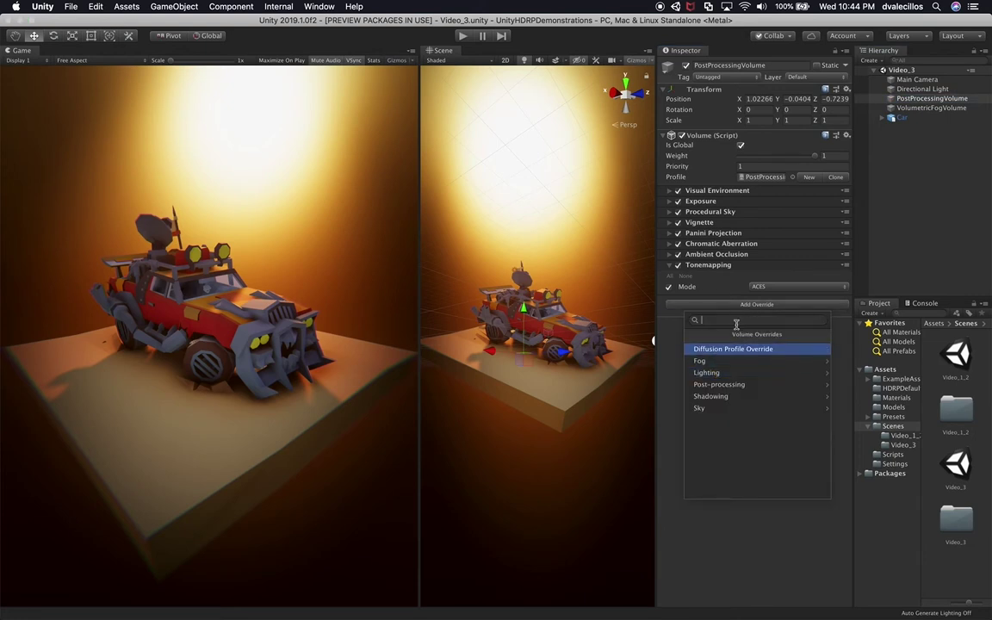
left_click(719, 373)
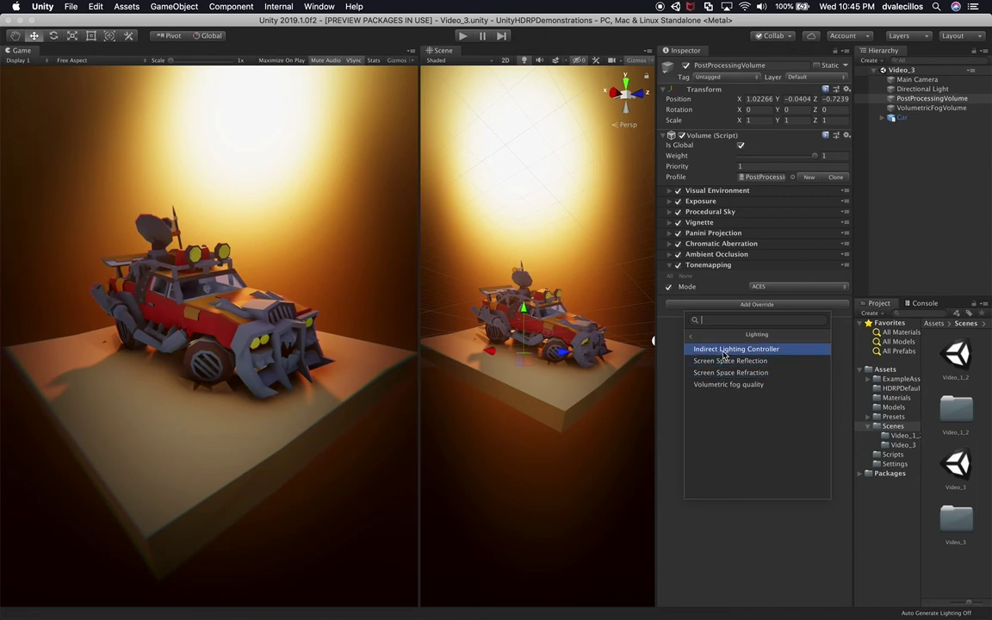
left_click(723, 350)
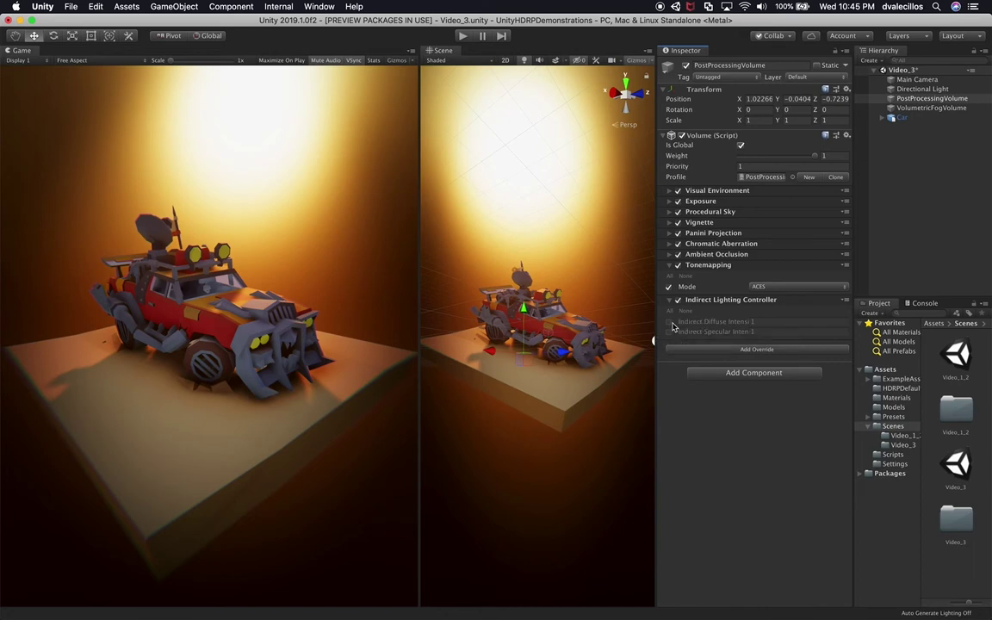
left_click(670, 322)
mouse_move(680, 324)
left_mouse_down()
mouse_move(740, 326)
mouse_move(647, 331)
mouse_move(689, 336)
mouse_move(649, 338)
mouse_move(670, 333)
left_mouse_up()
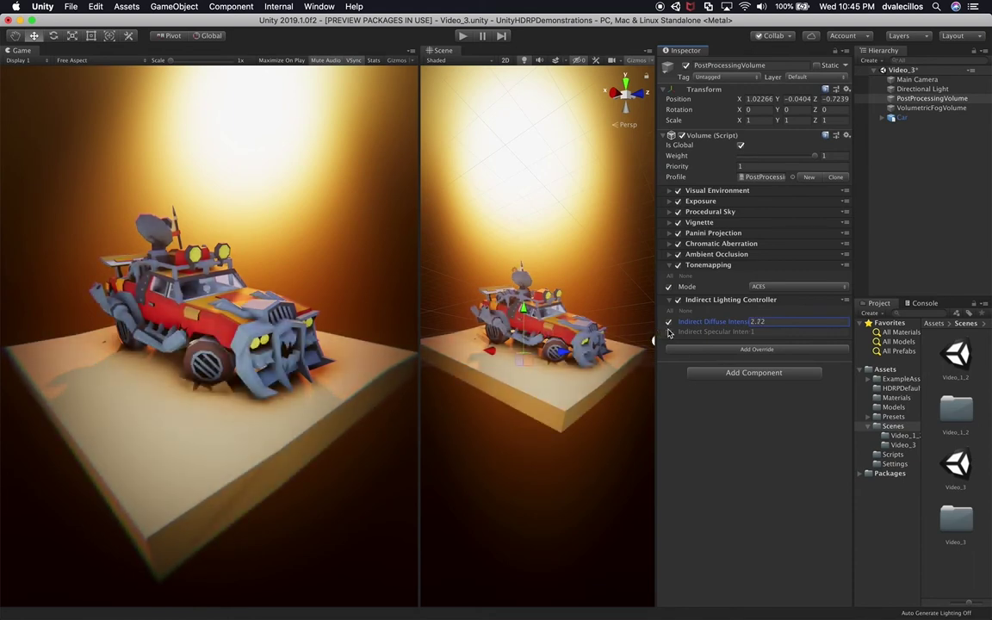
Try overriding Indirect Specular Intensity with 0.9 and 2.4, and switch that override back off.
left_click(669, 333)
left_click_drag(689, 333, 579, 306)
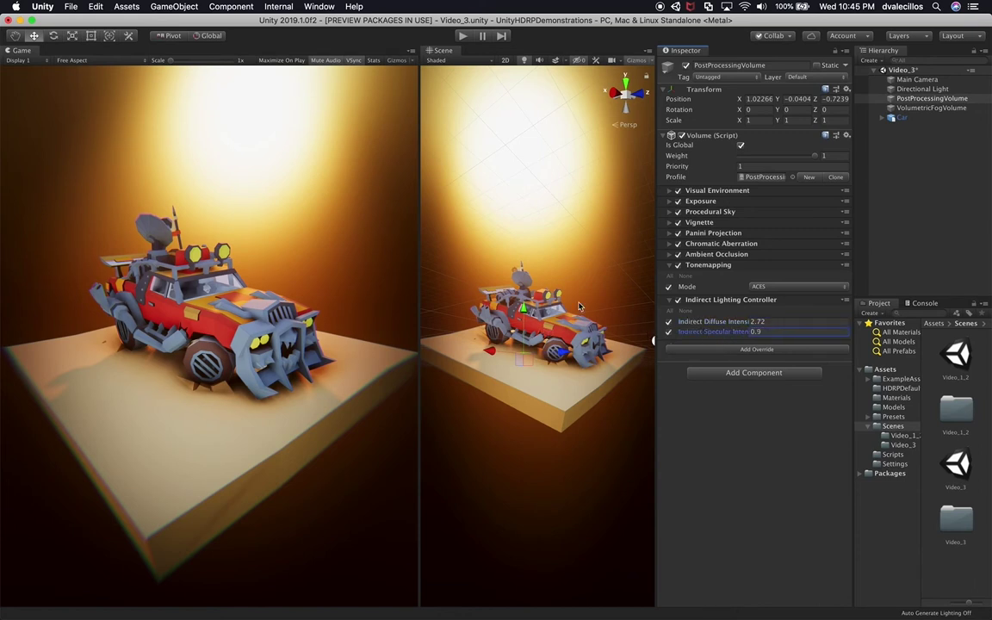
scroll(581, 319, "up", 5)
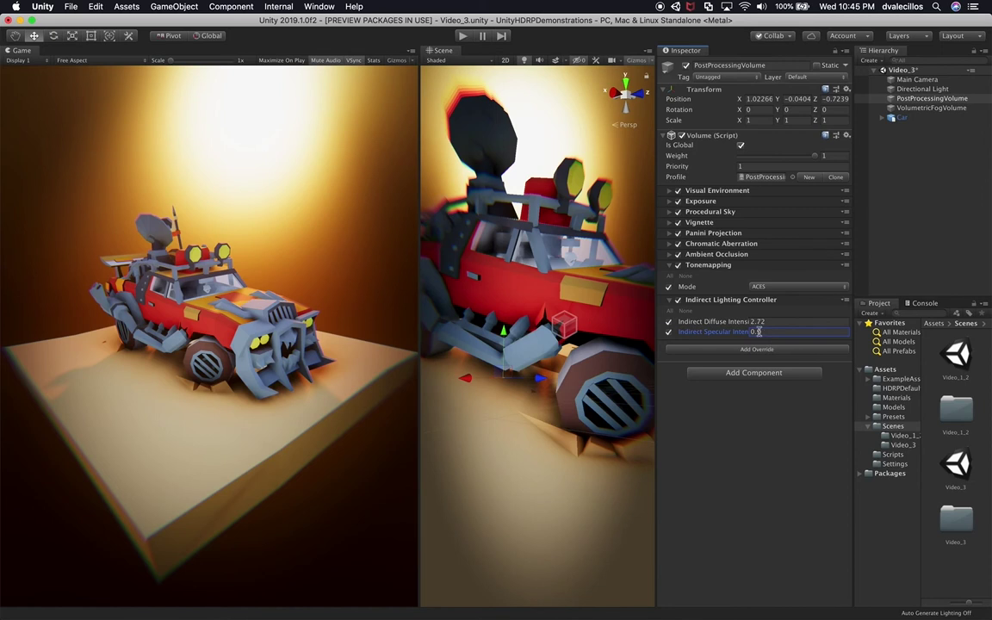
left_click_drag(736, 335, 572, 291)
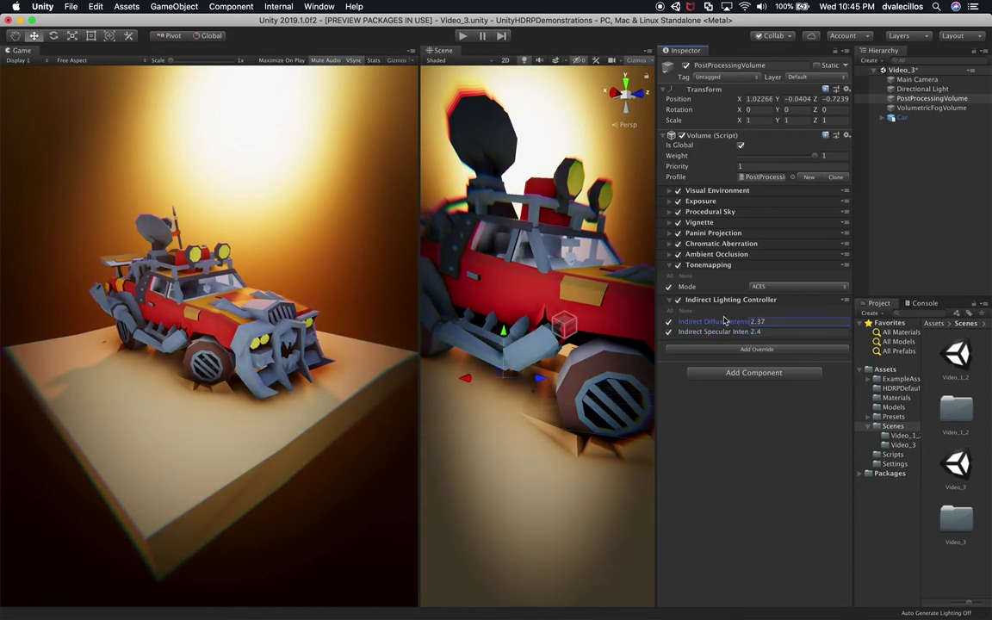
key("super+z")
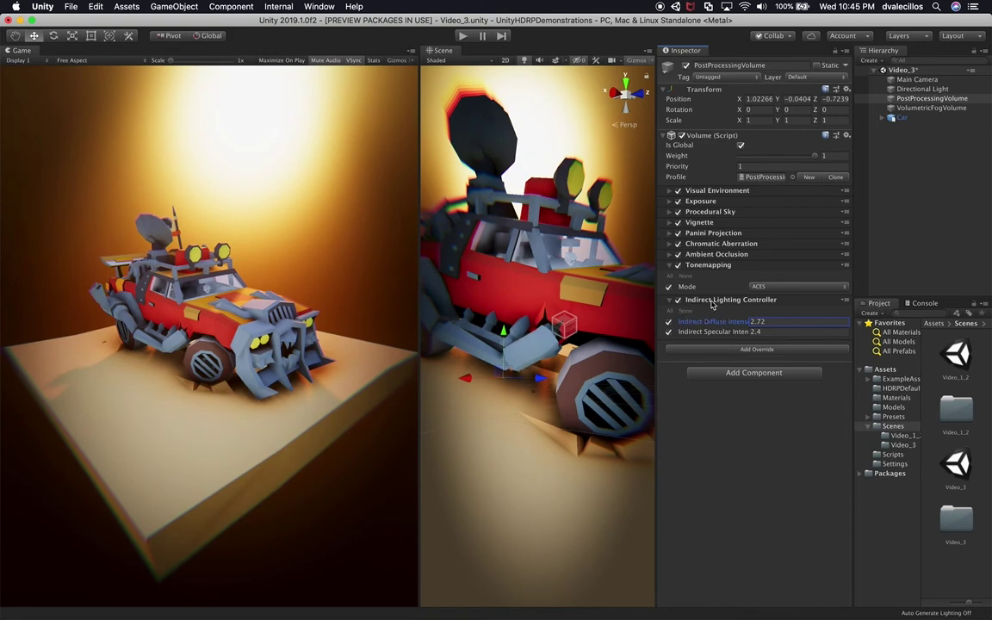
left_click(670, 333)
left_click_drag(694, 323, 718, 332)
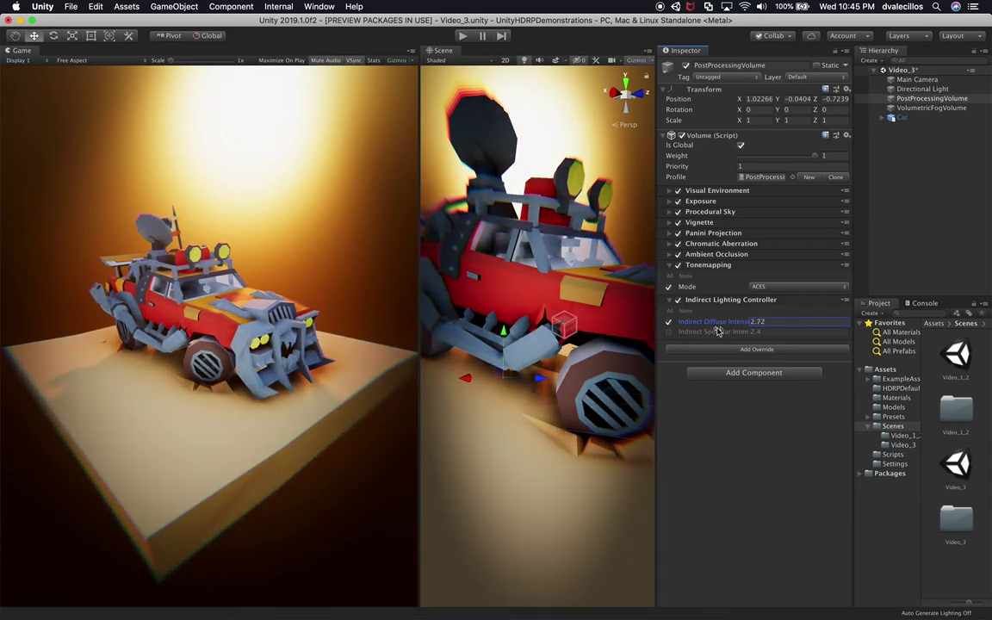
left_click(776, 322)
Add a Color Curves post-processing override to the volume and enable overriding of its Master curve.
left_click(713, 350)
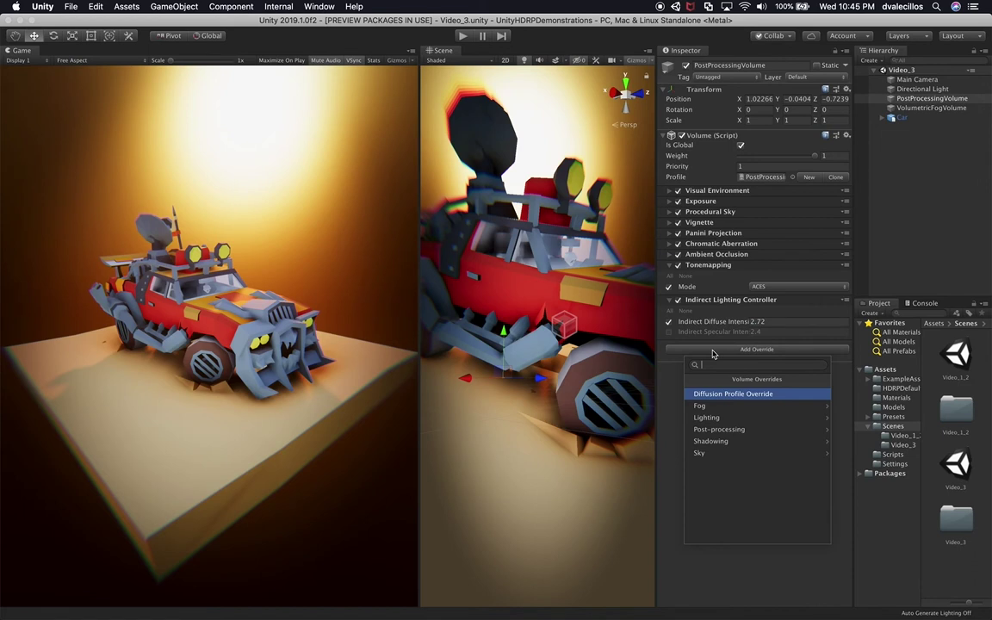
left_click(720, 429)
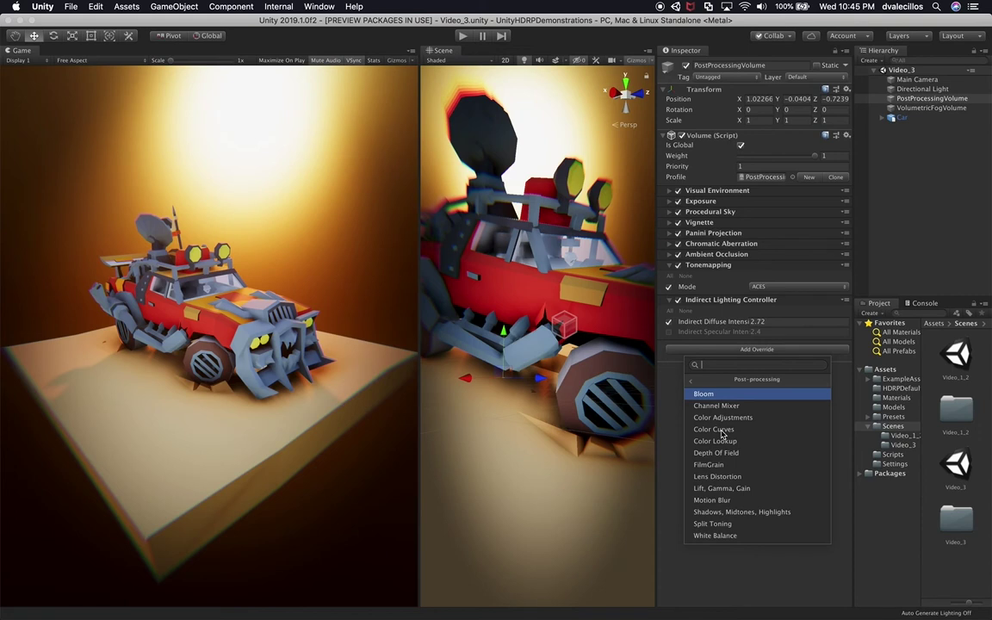
left_click(715, 429)
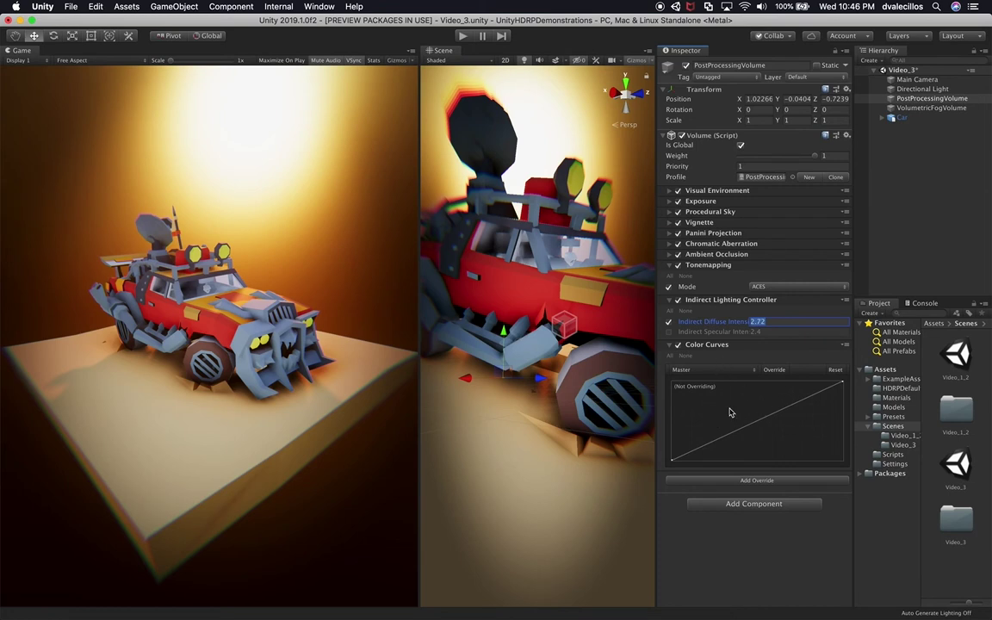
left_click(728, 373)
left_click(728, 374)
left_click(715, 370)
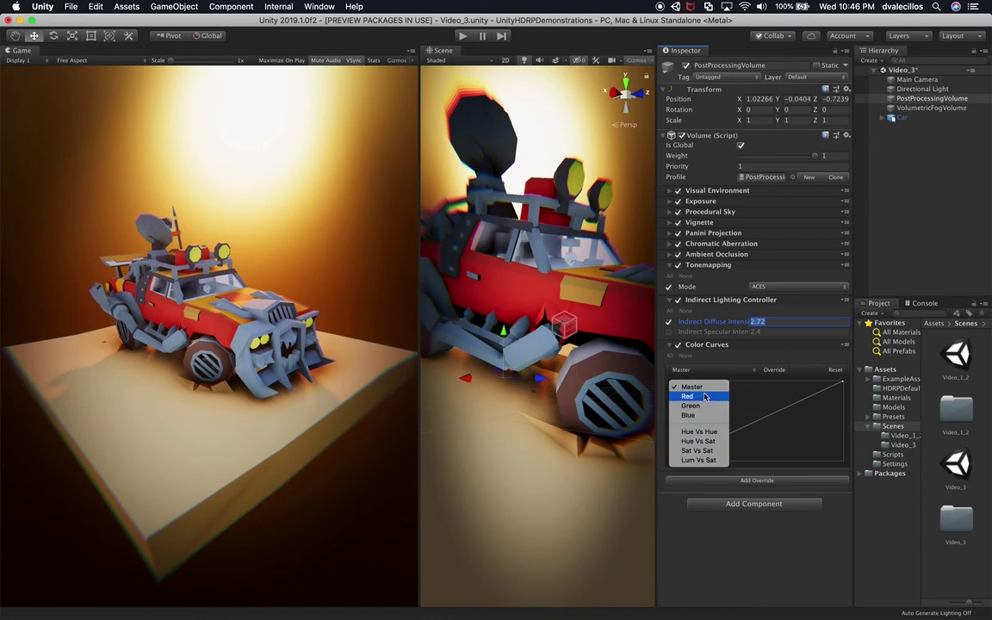
left_click(774, 370)
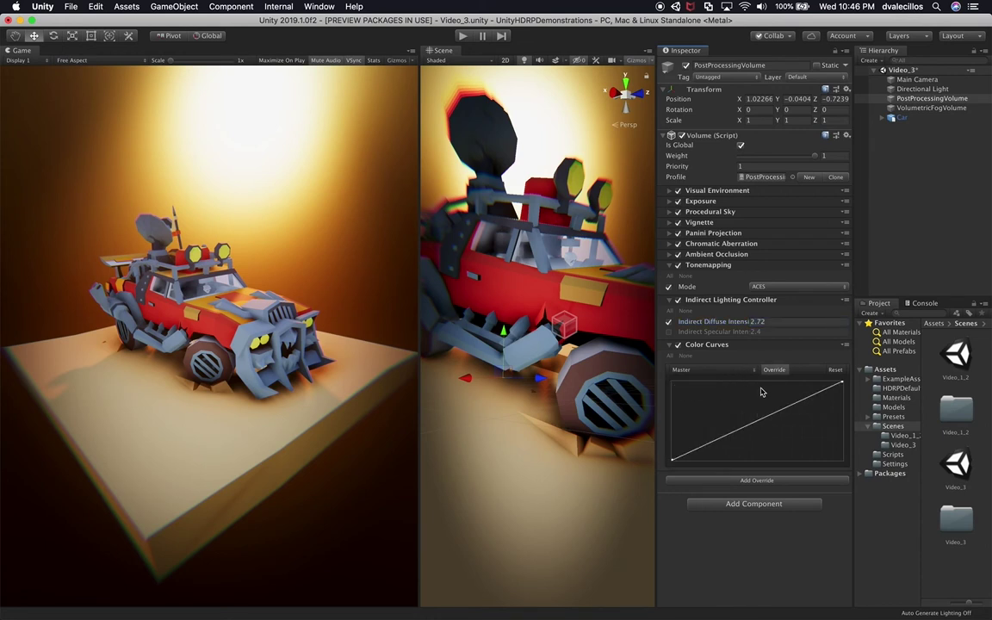
Add a key midway along the Master curve and undo its trial move.
right_click(765, 424)
left_click(780, 431)
mouse_move(764, 421)
left_mouse_down()
mouse_move(769, 397)
mouse_move(776, 458)
mouse_move(773, 436)
left_mouse_up()
left_click_drag(757, 402, 756, 399)
key("super+z")
Pull the Master curve's middle key down to about 0.371, 0.185.
left_click(733, 369)
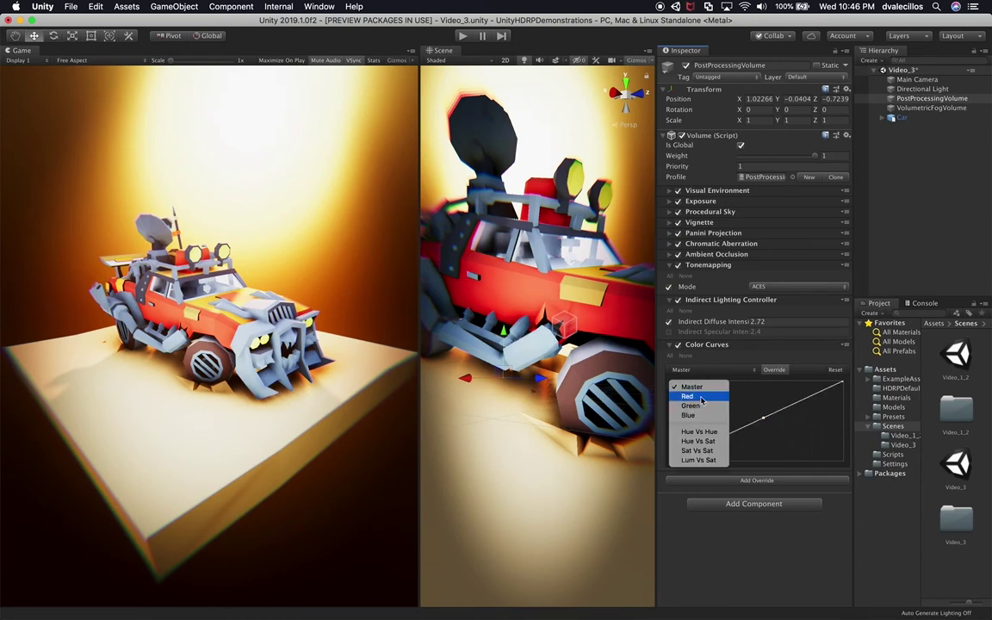
left_click(745, 353)
left_click_drag(764, 418, 756, 420)
right_click(732, 413)
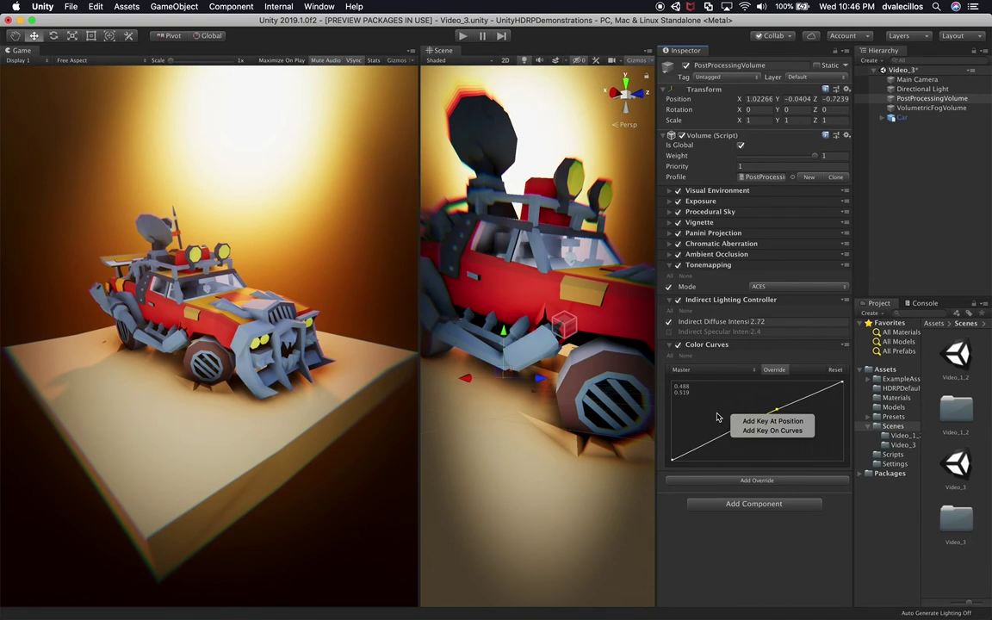
left_click(716, 422)
left_click_drag(756, 420, 737, 446)
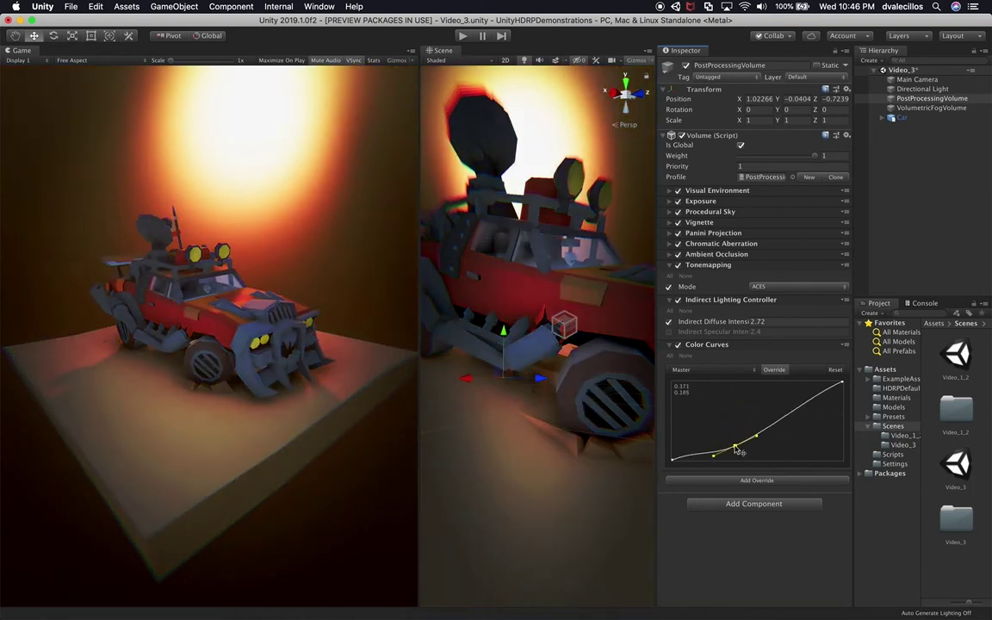
Add a second, upper key to the Master curve near 0.7, 0.5 and move the lower key to about 0.29, 0.17.
right_click(801, 411)
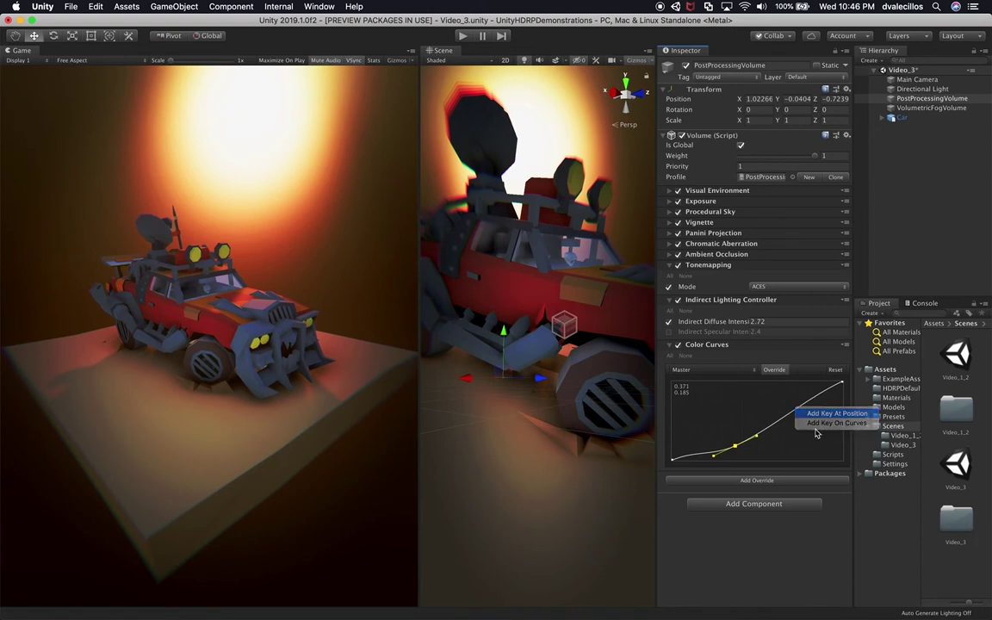
left_click(812, 415)
left_click_drag(799, 417, 780, 398)
left_click_drag(736, 447, 721, 442)
left_click_drag(778, 394, 793, 421)
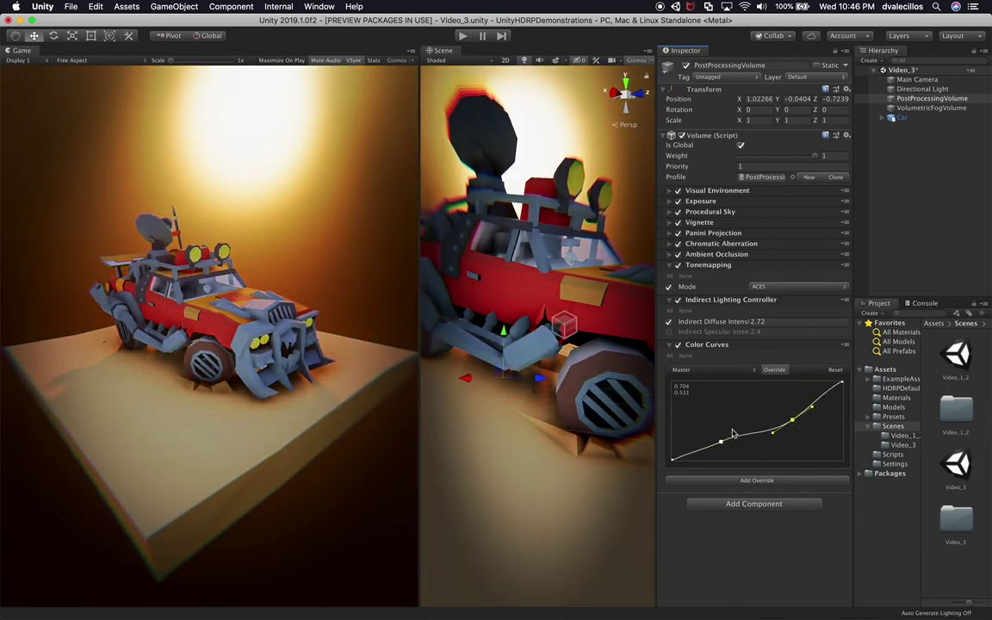
left_click_drag(721, 442, 726, 453)
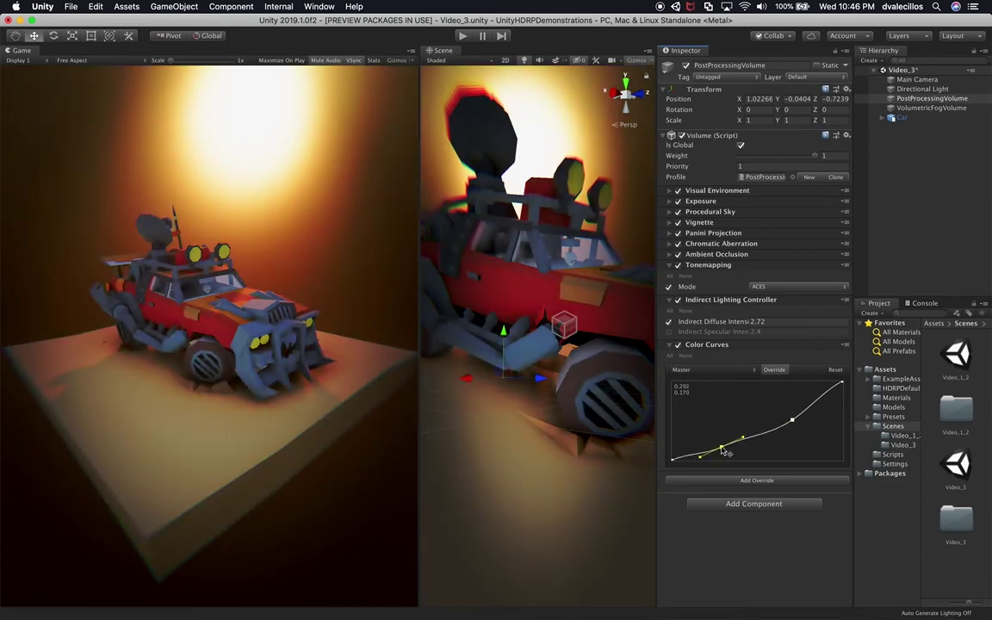
mouse_move(791, 419)
left_mouse_down()
mouse_move(793, 399)
mouse_move(799, 423)
left_mouse_up()
Switch Color Curves to the Hue Vs Hue curve and enable its override.
left_click(715, 369)
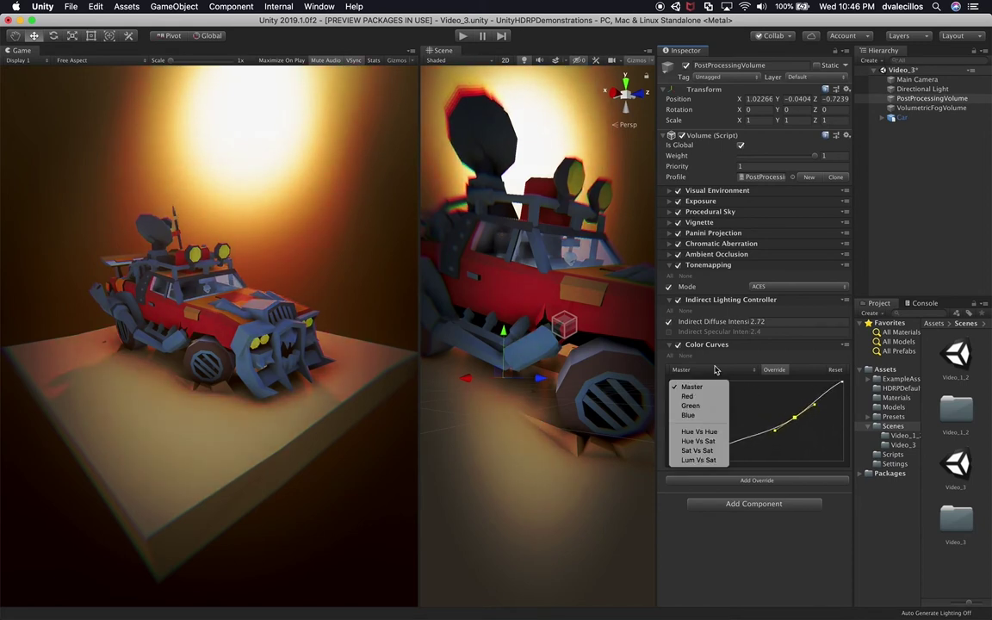
left_click(704, 435)
right_click(729, 421)
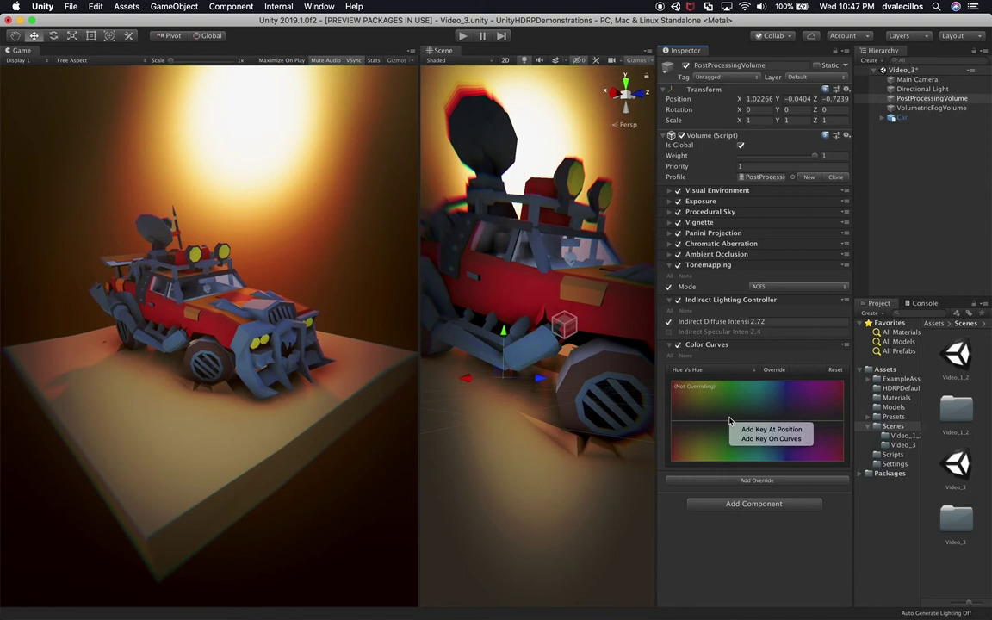
left_click(740, 439)
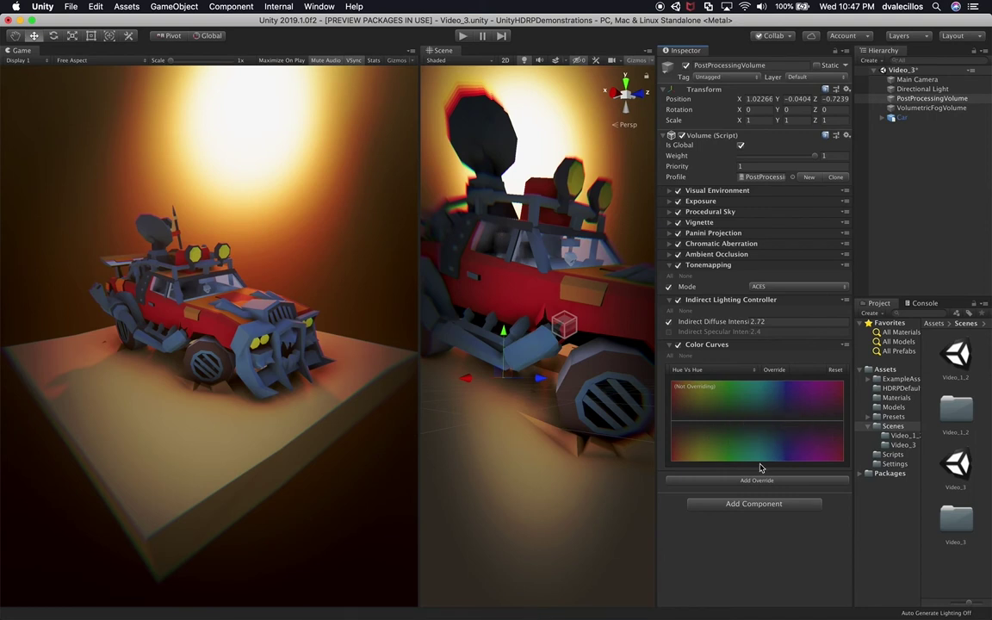
right_click(738, 417)
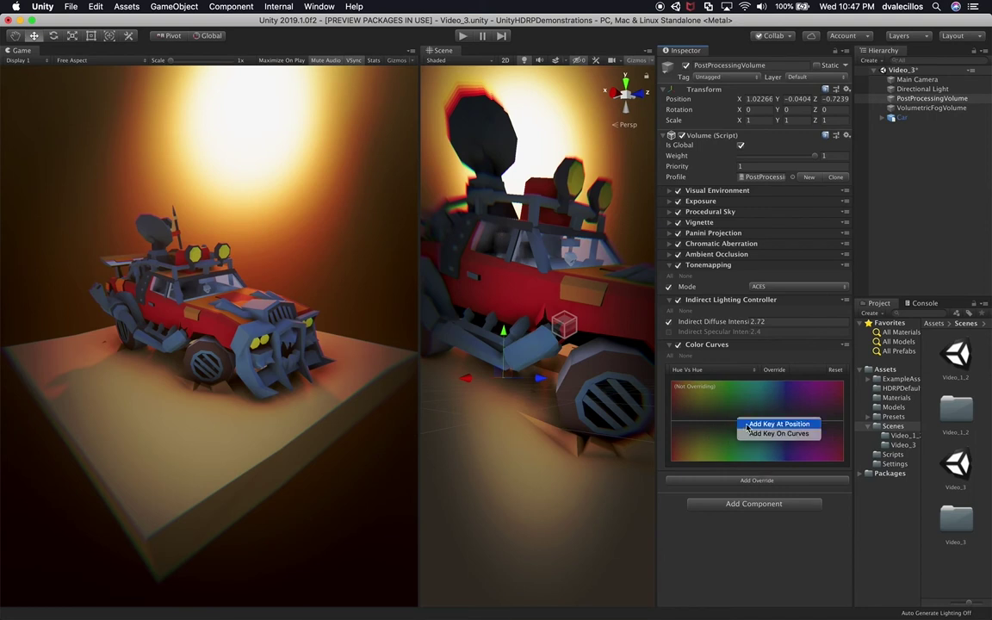
left_click(775, 369)
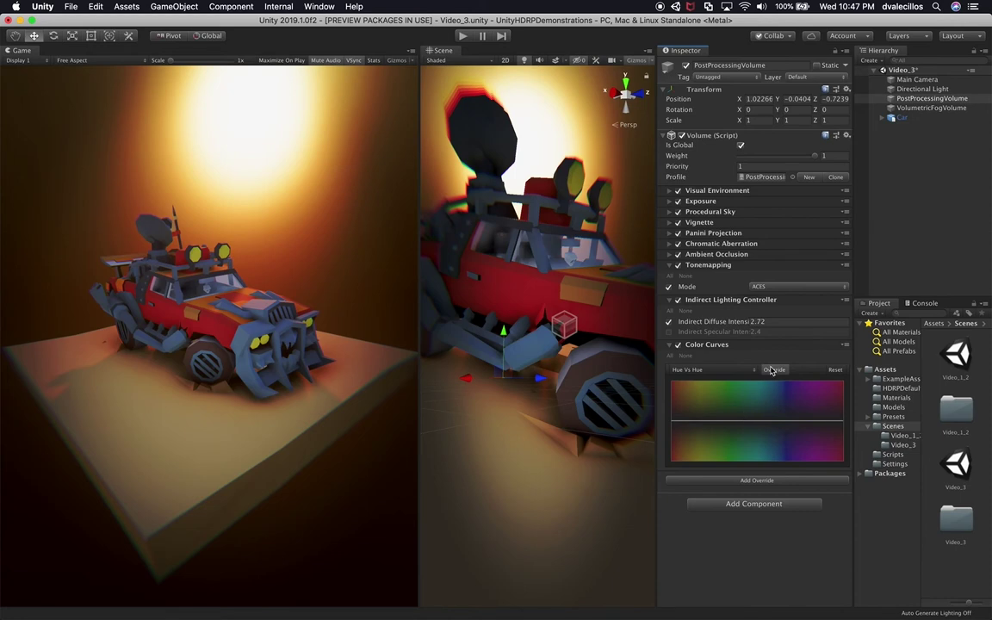
Try adding and moving a key on the Hue Vs Hue curve, and turn that curve's override off.
right_click(730, 421)
left_click(741, 428)
mouse_move(730, 420)
left_mouse_down()
mouse_move(732, 431)
mouse_move(752, 412)
mouse_move(728, 416)
mouse_move(789, 445)
mouse_move(742, 415)
mouse_move(749, 421)
left_mouse_up()
key("super+z")
left_click(772, 371)
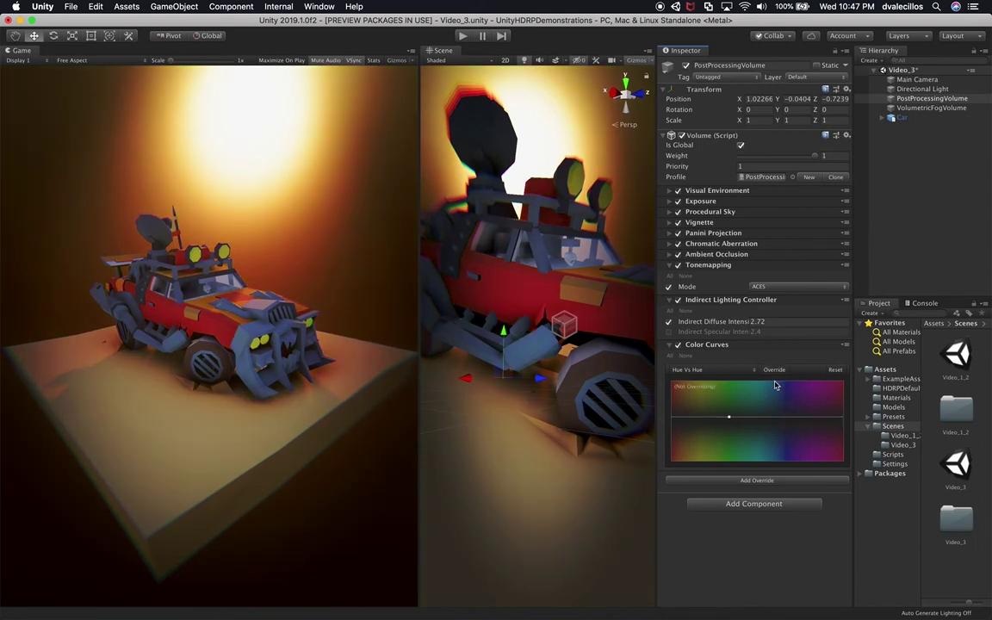
Try overriding the Blue curve with a key at about 0.405, 0.837, and turn that curve's override off.
left_click(728, 370)
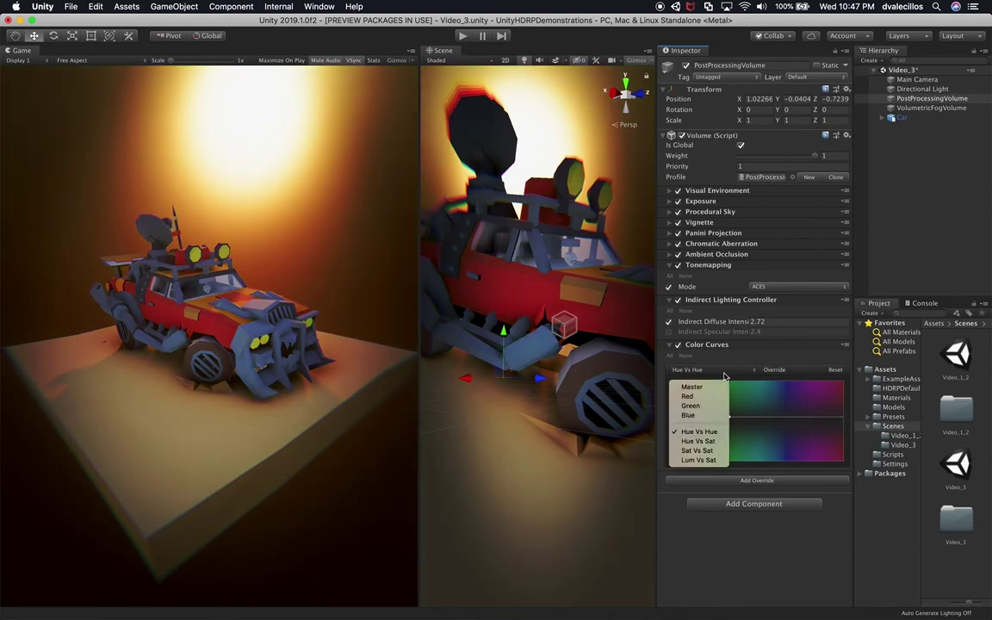
left_click(702, 415)
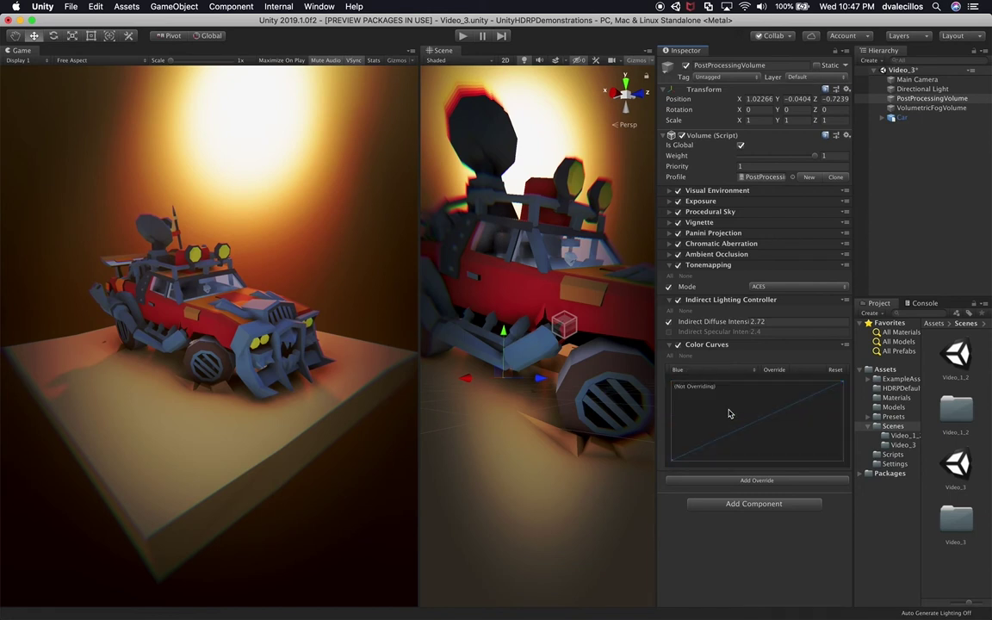
left_click(772, 371)
right_click(762, 418)
left_click(782, 429)
left_click_drag(761, 421, 741, 394)
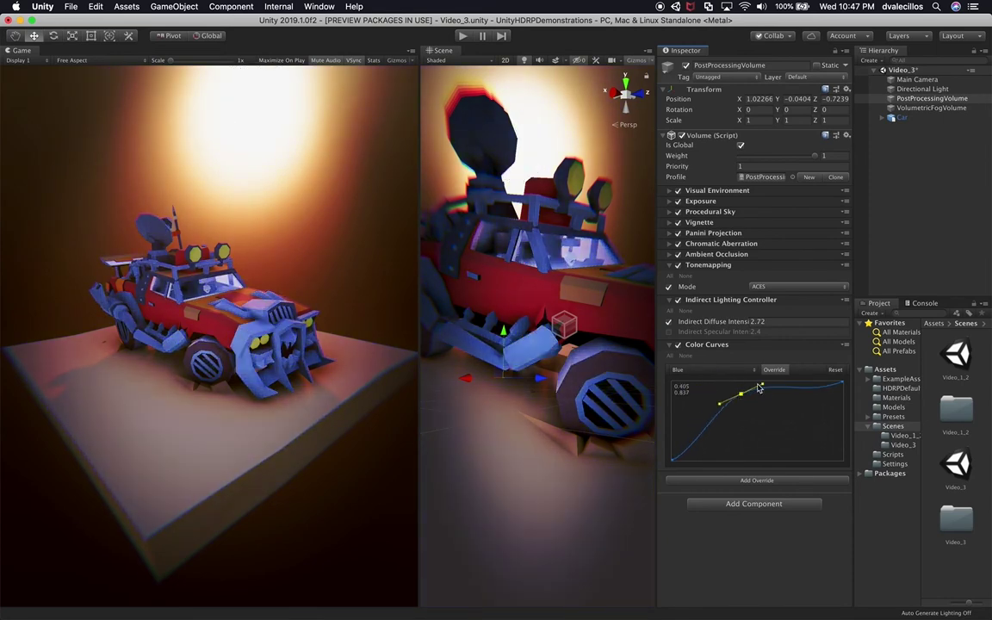
left_click(775, 370)
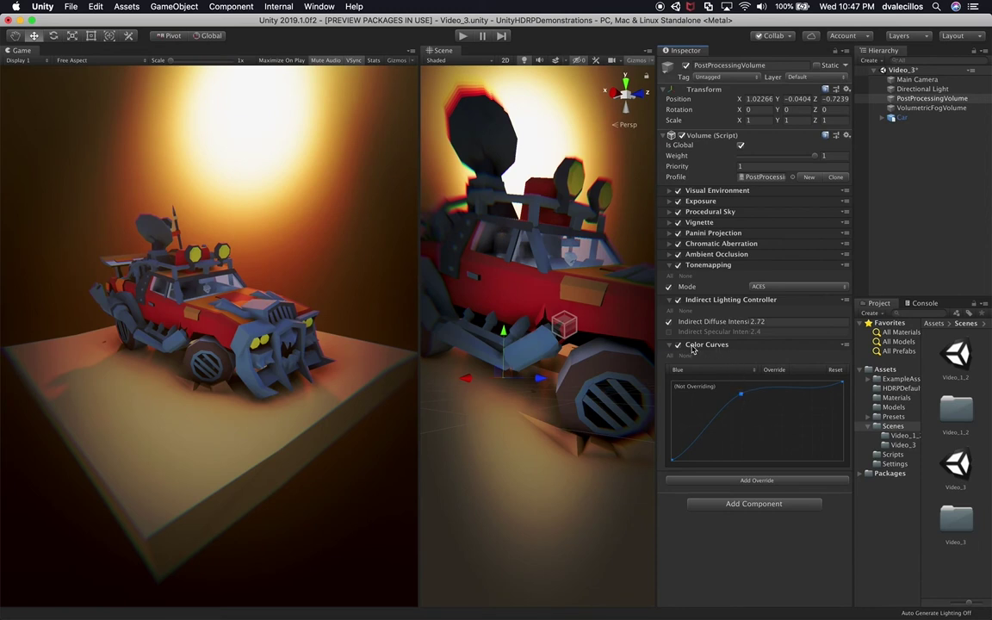
Add a Depth Of Field override to the volume, enable its Focus Mode and set it to Manual.
left_click(721, 346)
left_click(722, 360)
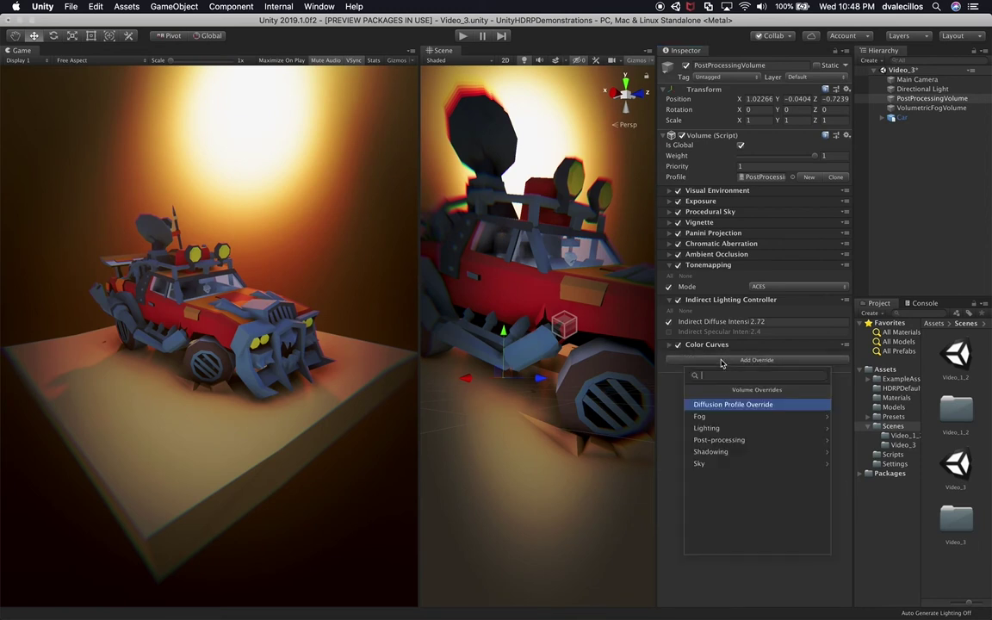
left_click(728, 444)
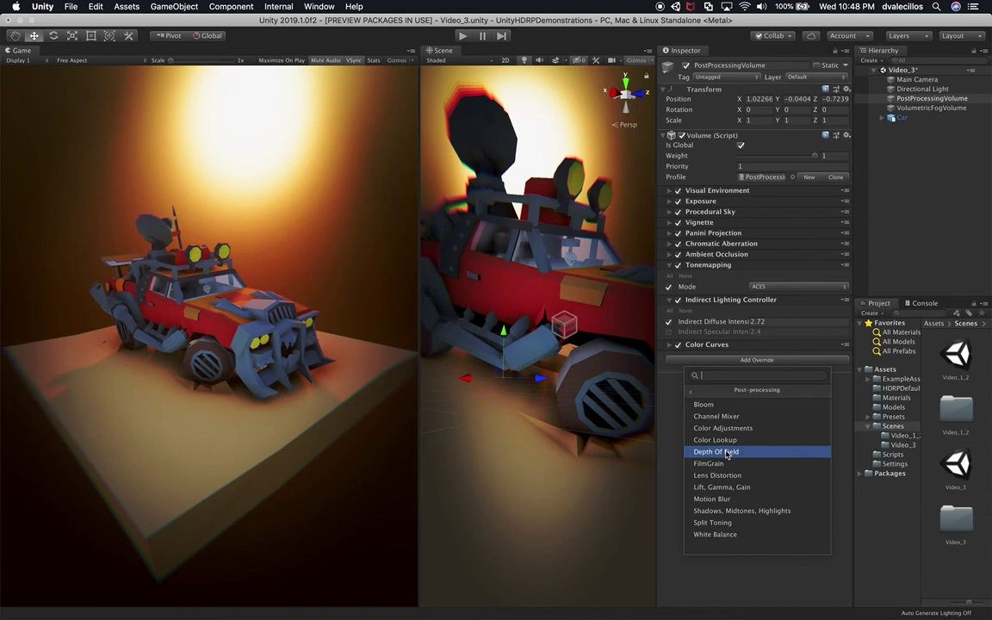
left_click(728, 453)
left_click(670, 378)
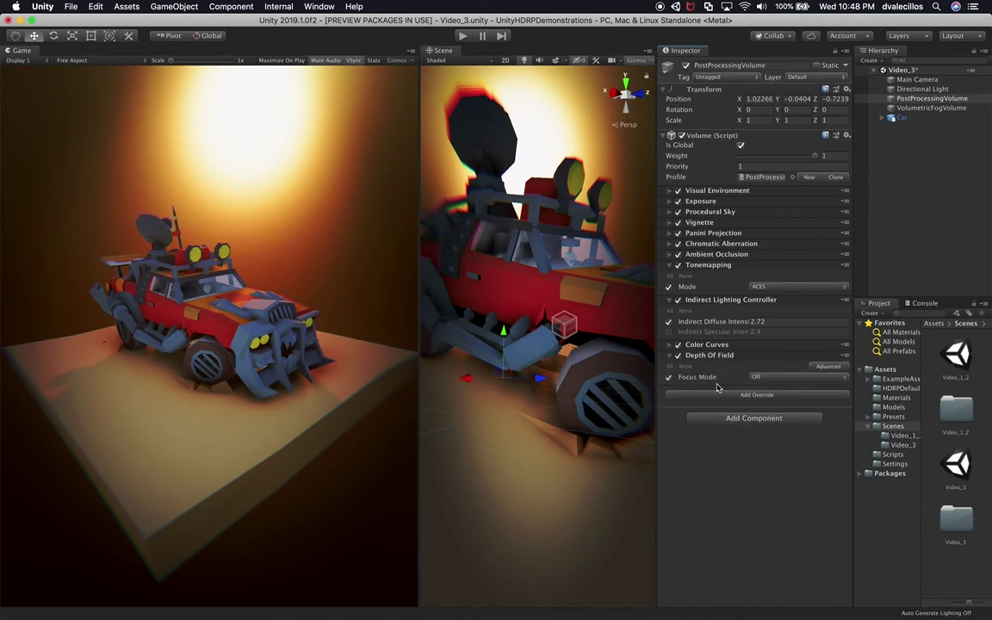
left_click(756, 379)
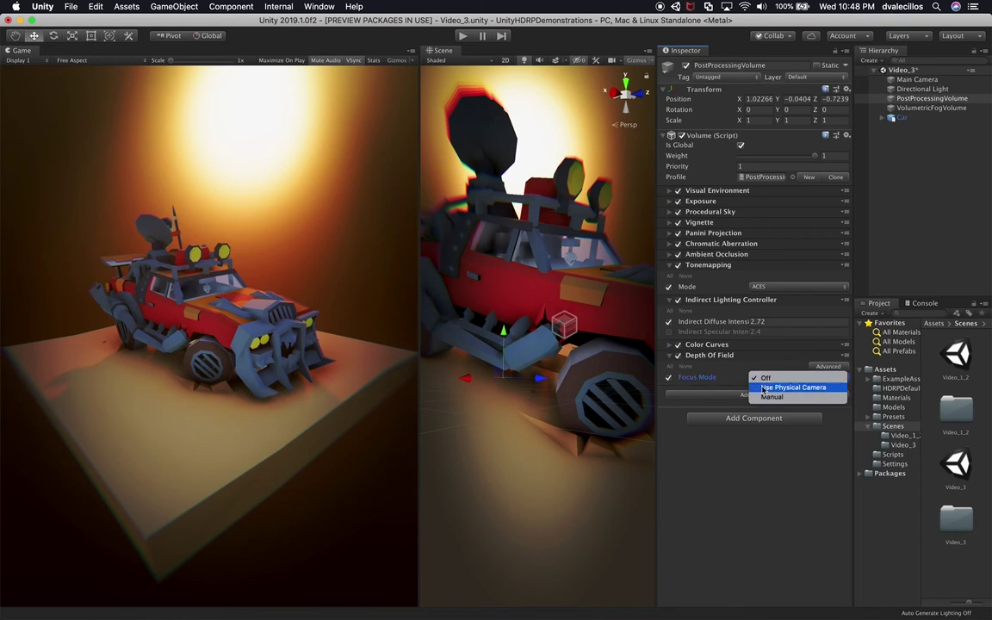
left_click(765, 397)
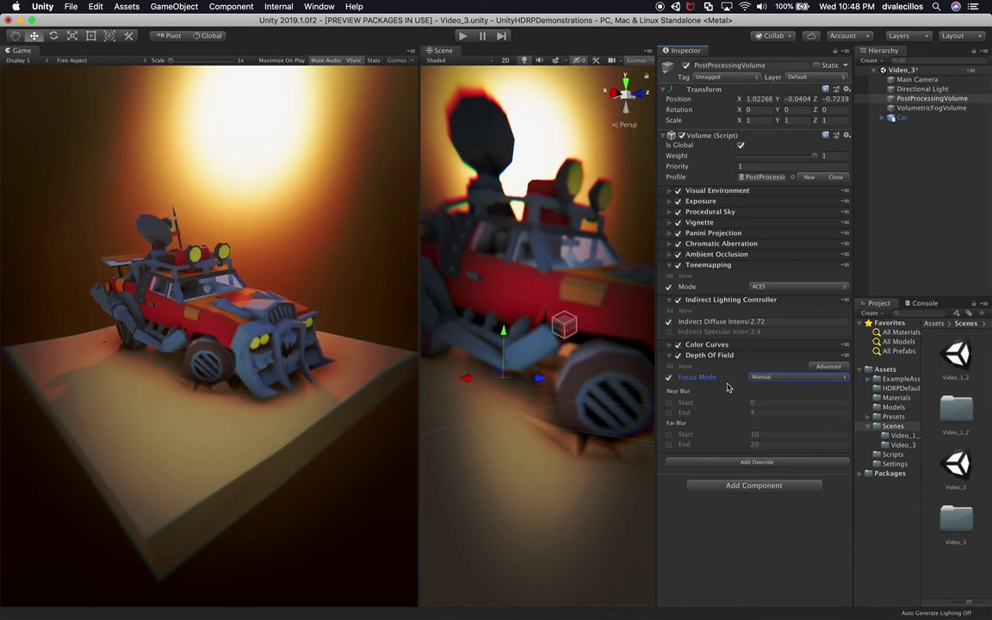
Enable the Far Blur Start and End overrides, and adjust Start to 0.03 and End to 7.6.
left_click(671, 436)
left_click_drag(691, 438, 611, 436)
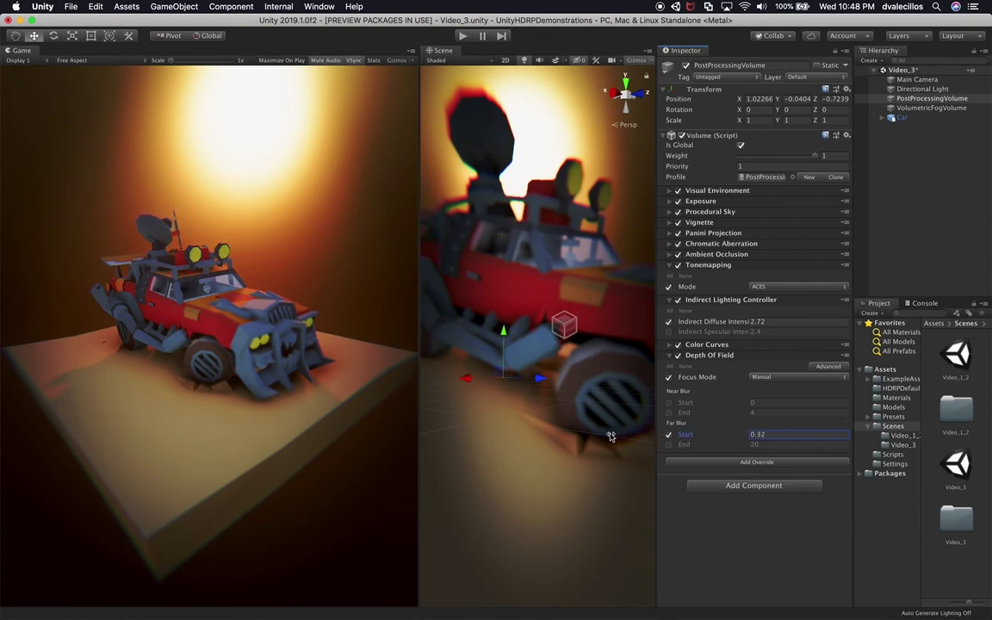
left_click(669, 444)
mouse_move(679, 444)
left_mouse_down()
mouse_move(767, 448)
mouse_move(695, 435)
mouse_move(758, 434)
mouse_move(694, 437)
left_mouse_up()
left_click_drag(744, 436, 826, 436)
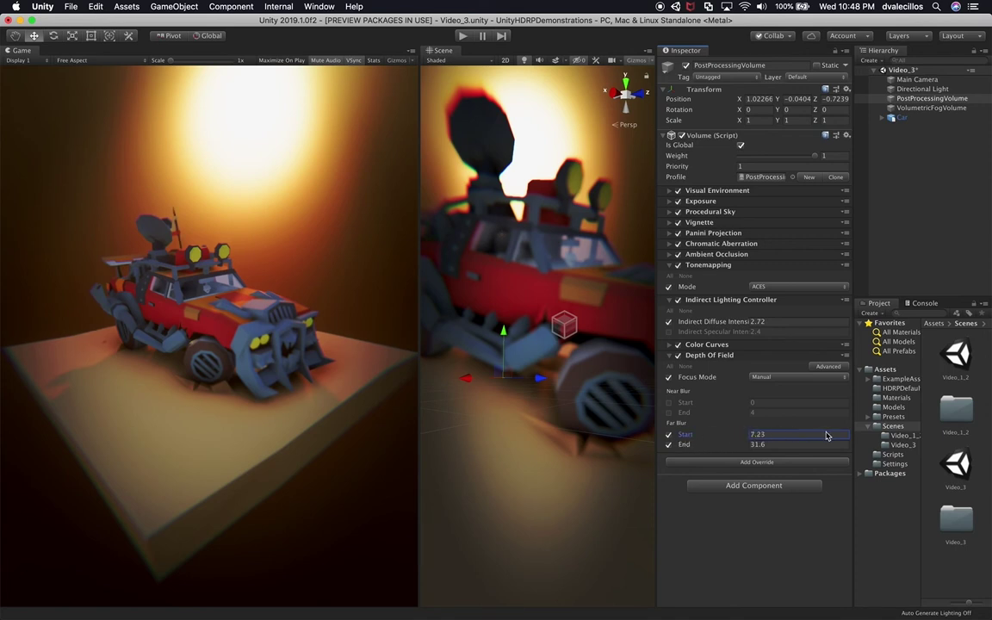
mouse_move(676, 442)
left_mouse_down()
mouse_move(465, 434)
mouse_move(696, 443)
left_mouse_up()
left_click(773, 435)
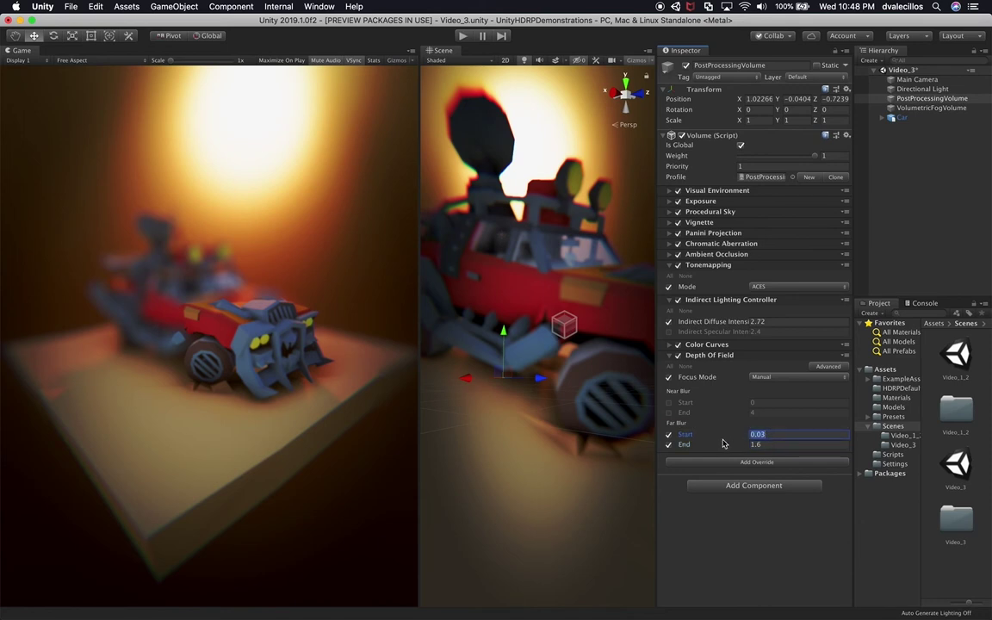
mouse_move(705, 443)
left_mouse_down()
mouse_move(728, 447)
mouse_move(710, 455)
mouse_move(720, 453)
left_mouse_up()
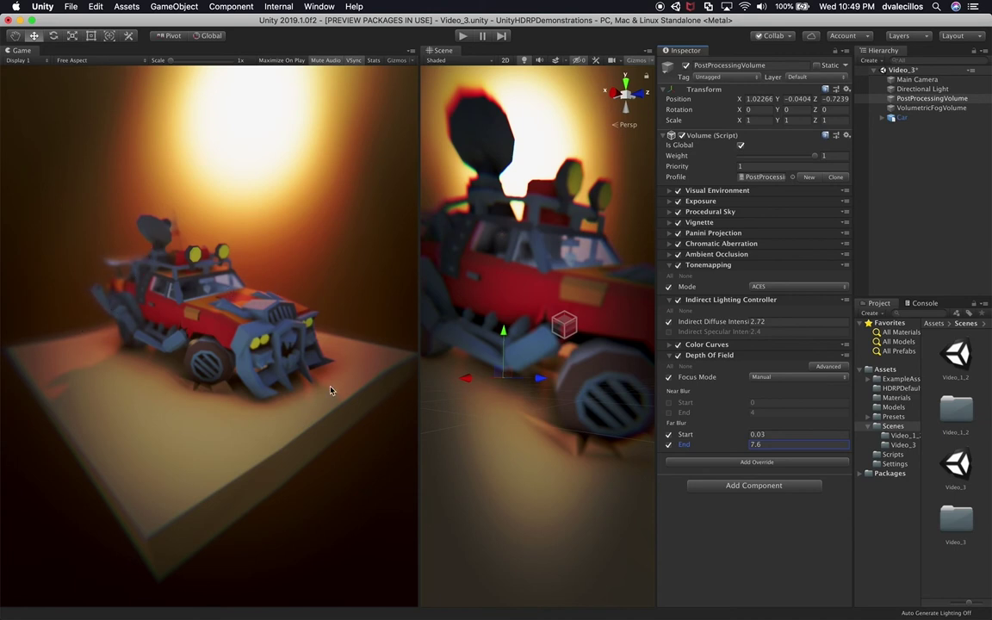
Try narrowing the Main Camera's field of view to 34, and undo the change.
left_click(915, 79)
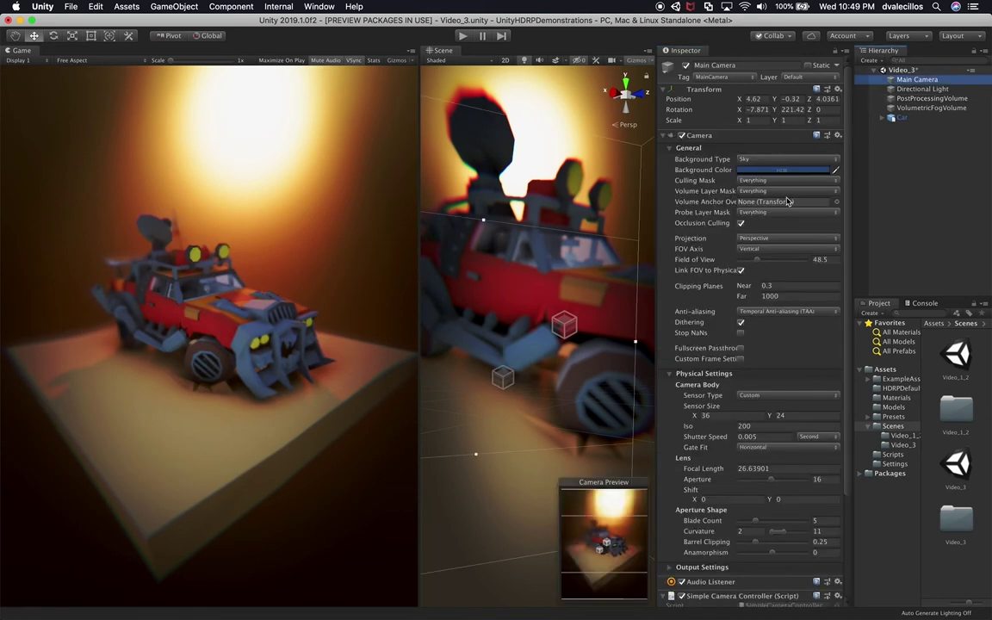
left_click(756, 263)
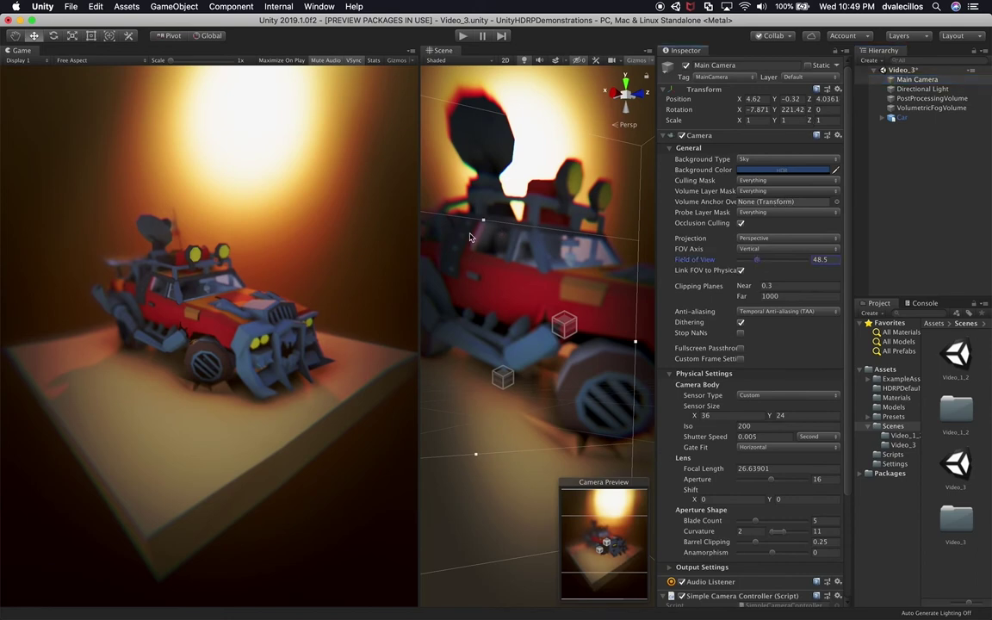
left_click_drag(759, 262, 753, 268)
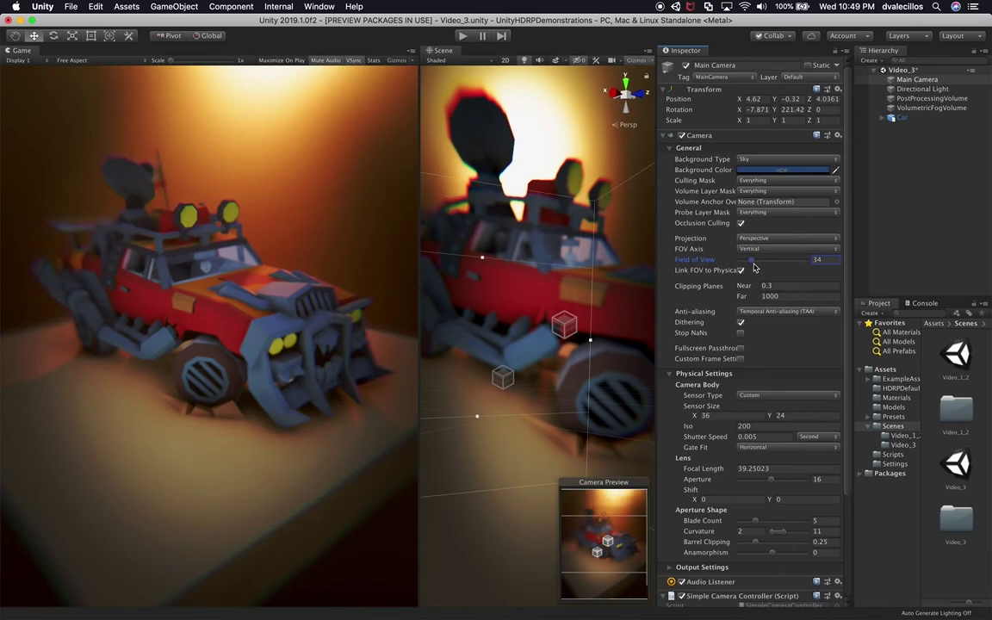
key("super+z")
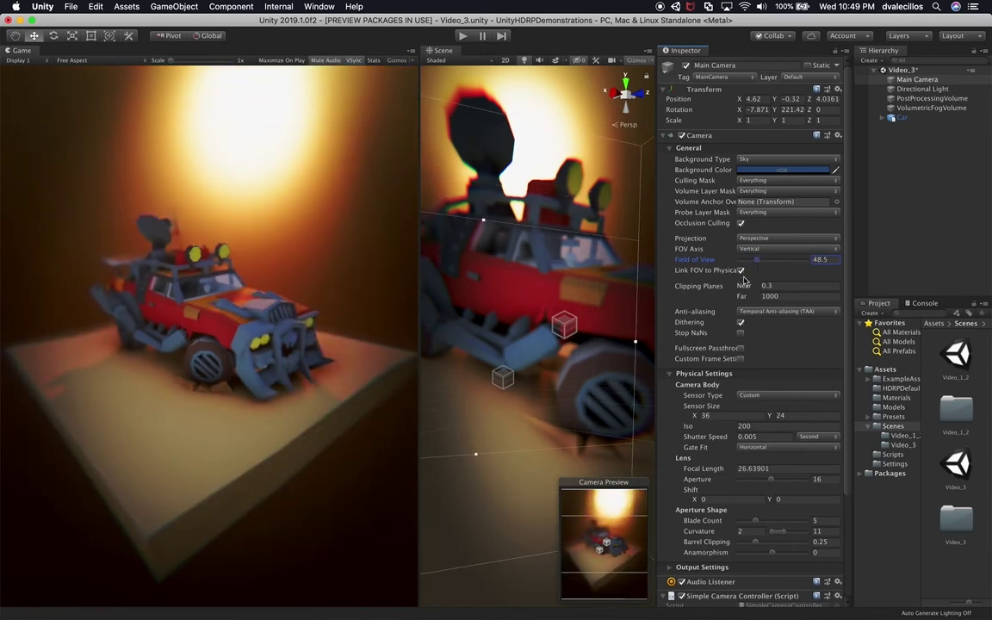
Move the Main Camera closer to the car in the top view, to about X 4.18, Z 3.72.
left_click(626, 79)
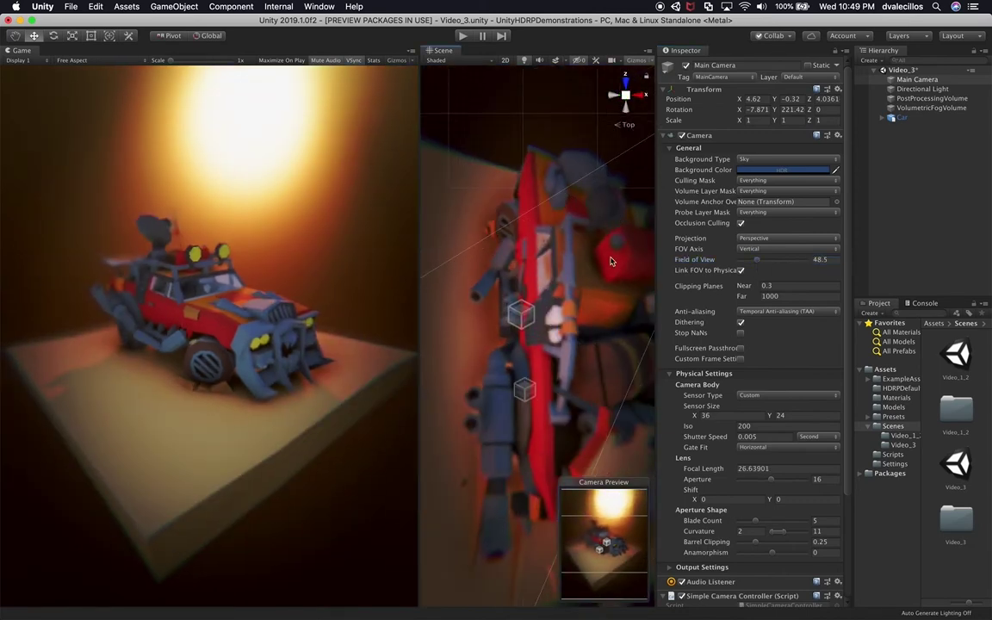
scroll(570, 325, "down", 3)
left_click(627, 97)
mouse_move(637, 221)
left_mouse_down()
mouse_move(636, 236)
mouse_move(622, 232)
left_mouse_up()
Readjust the PostProcessingVolume's Far Blur to Start 0 and End 5.79.
left_click(915, 109)
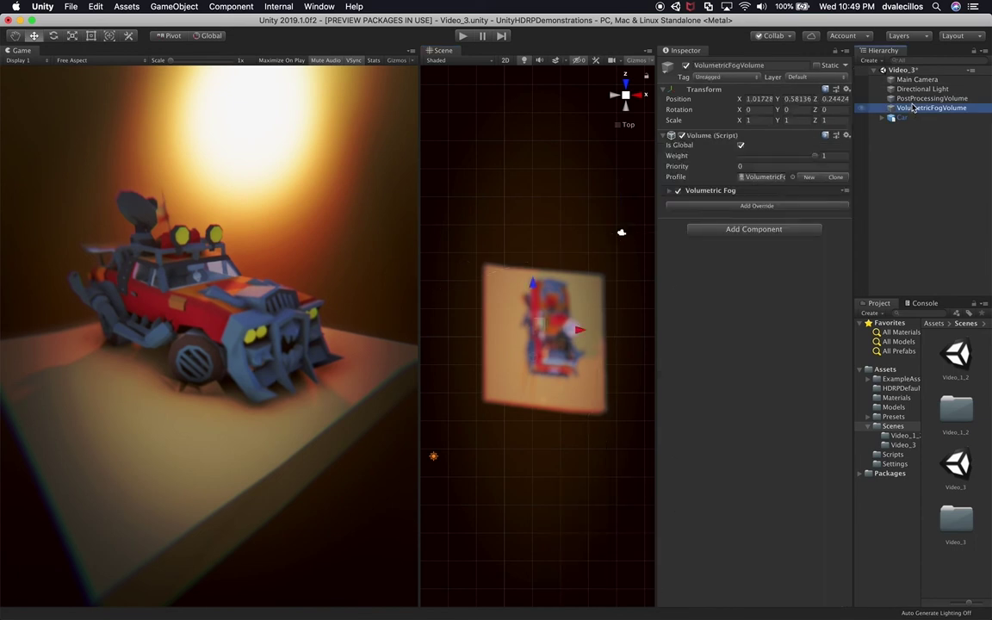
left_click(917, 98)
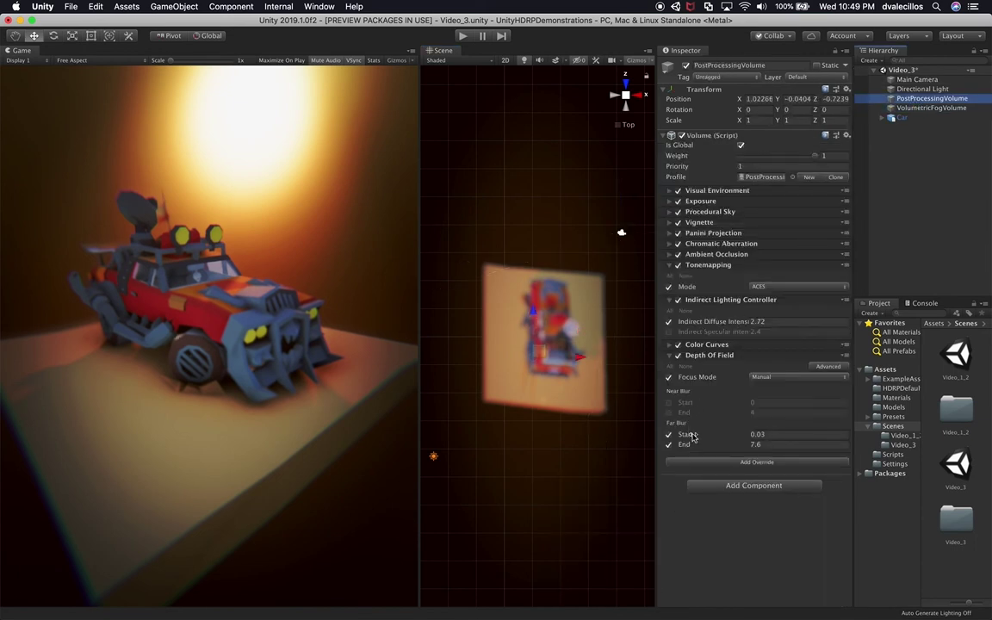
left_click_drag(693, 437, 686, 438)
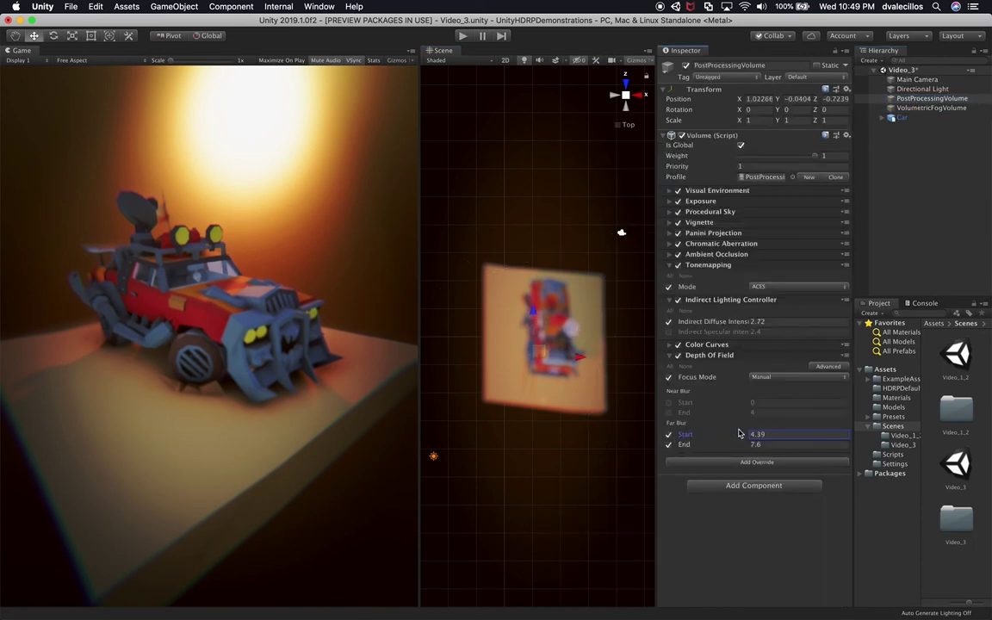
mouse_move(723, 434)
left_mouse_down()
mouse_move(775, 430)
mouse_move(710, 432)
left_mouse_up()
left_click_drag(686, 447, 640, 448)
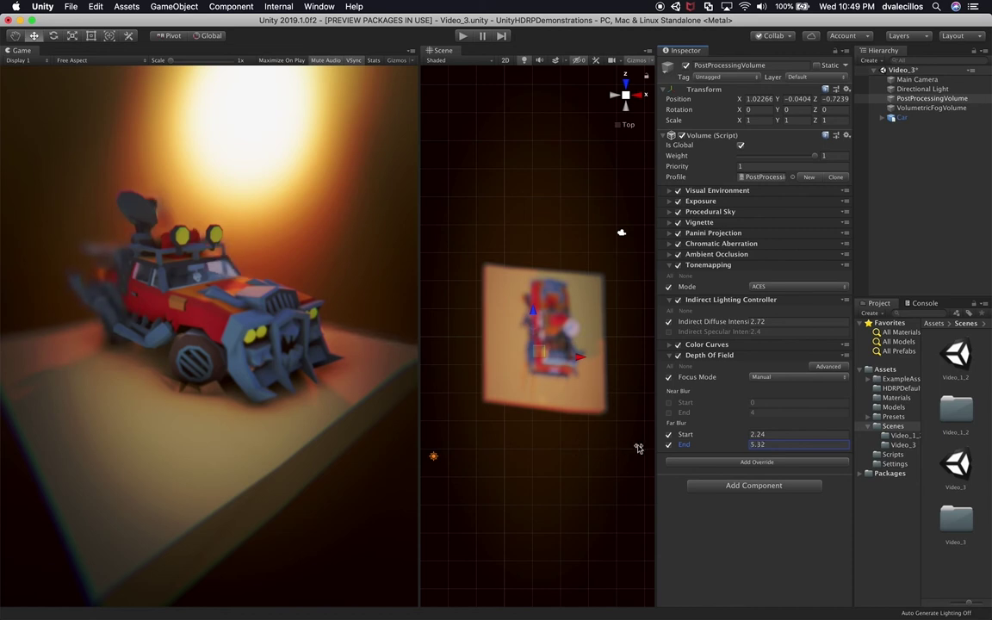
left_click_drag(700, 436, 673, 436)
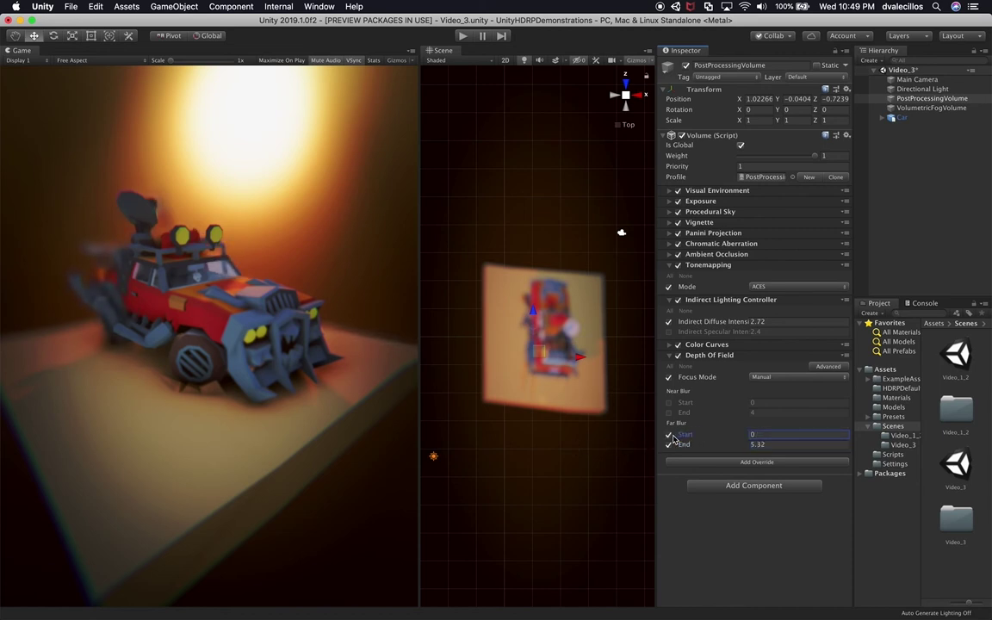
left_click_drag(700, 446, 702, 446)
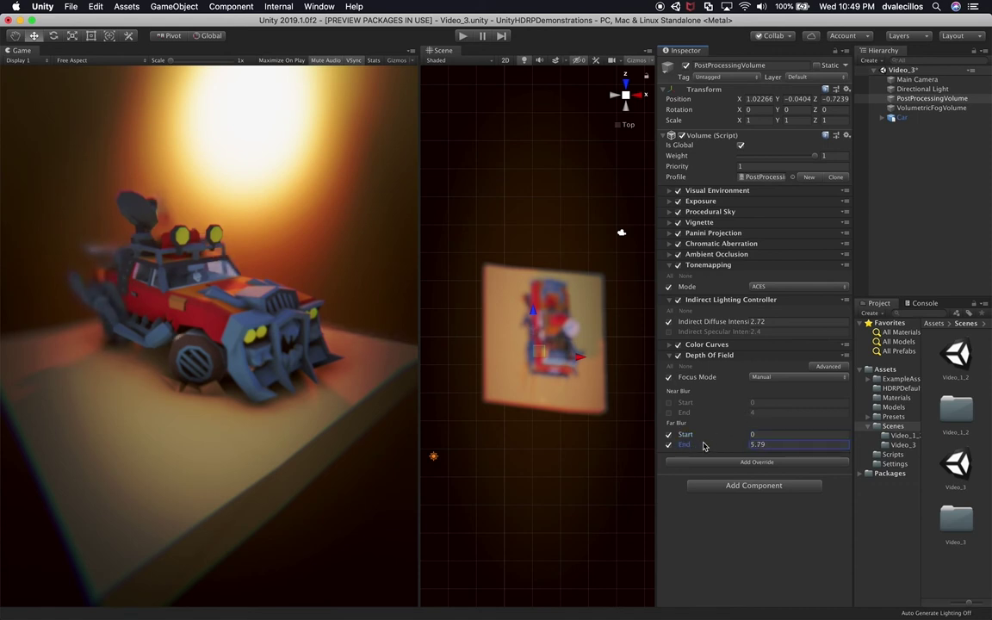
left_click(61, 191)
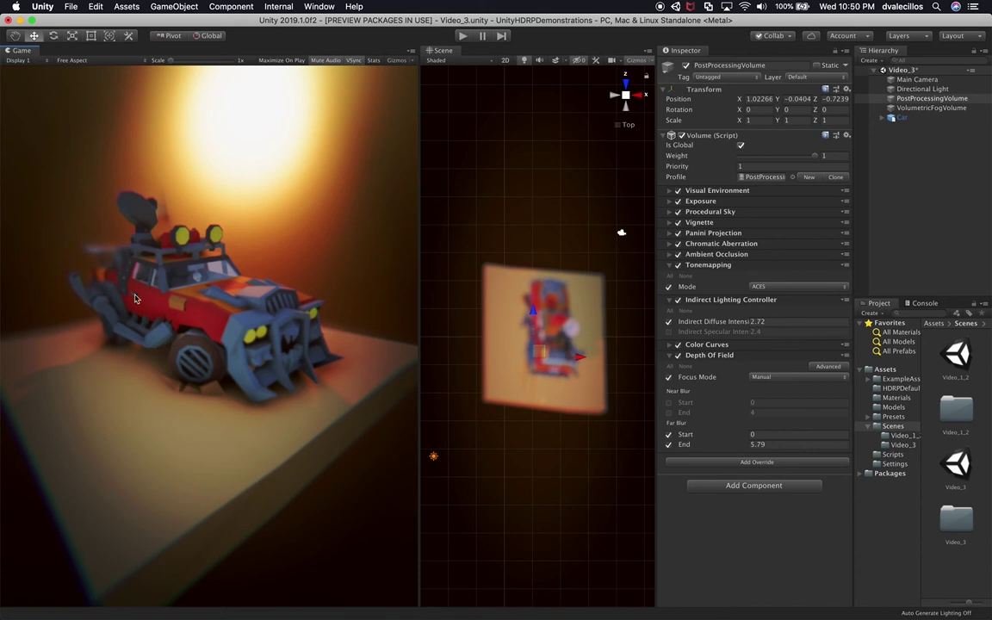
Create a cube in the scene and reposition it near the car.
left_click(174, 6)
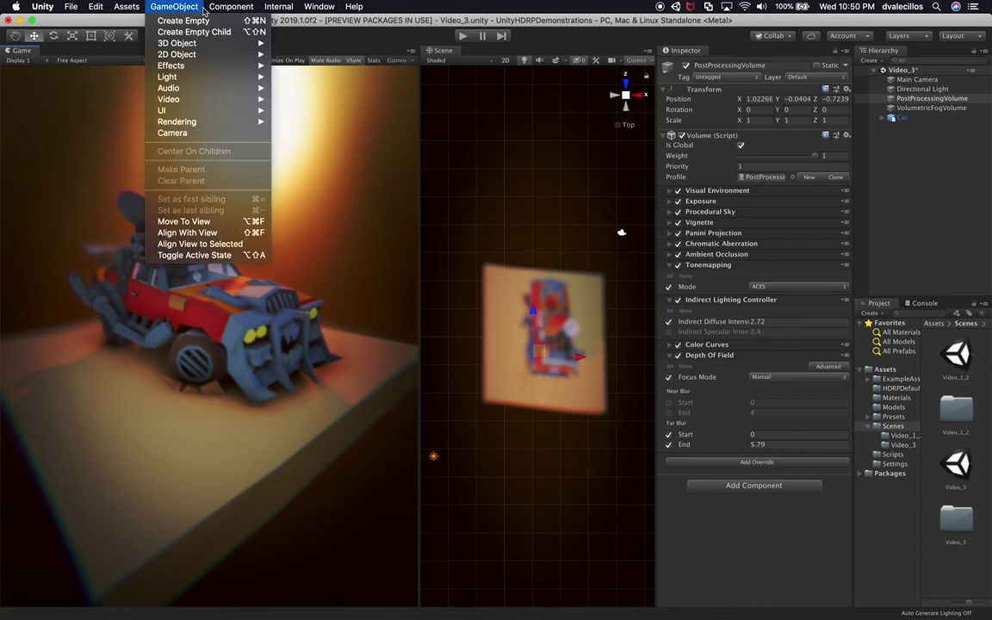
mouse_move(185, 43)
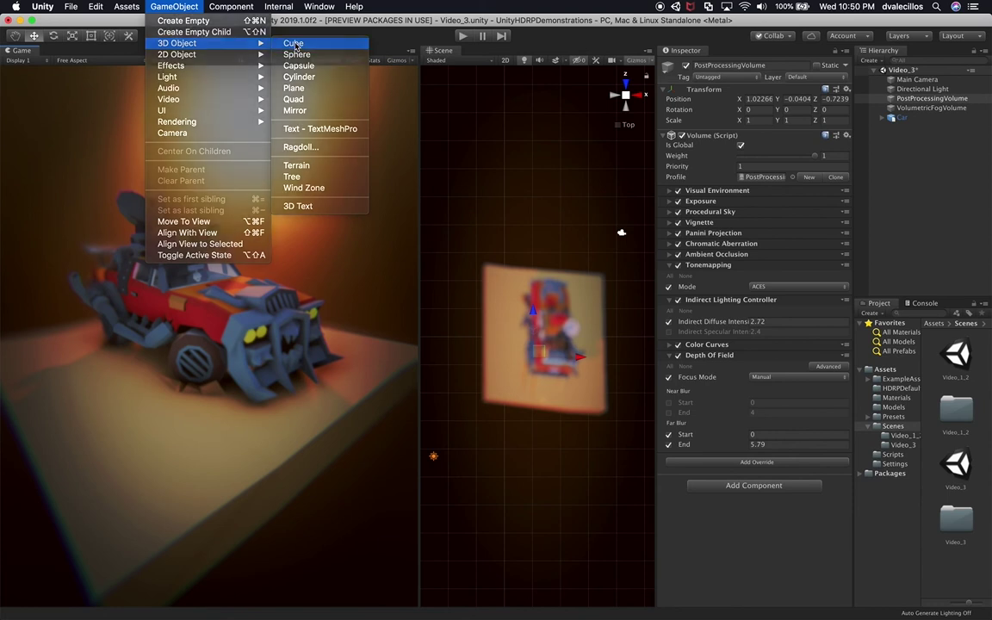
left_click(293, 43)
left_click_drag(584, 344, 606, 305)
key("r")
key("super+z")
Stretch the cube into a thin pillar scaled about 0.436 × 4.917 × 0.436 and place it behind the car.
left_click_drag(545, 389, 259, 306, "alt")
left_click_drag(473, 306, 473, 208)
key("w")
left_click_drag(473, 286, 475, 262)
key("t")
left_click_drag(476, 302, 406, 282)
left_click_drag(473, 257, 473, 165)
Shift the pillar to X 2.97 and tilt it about Z to -10.92.
key("w")
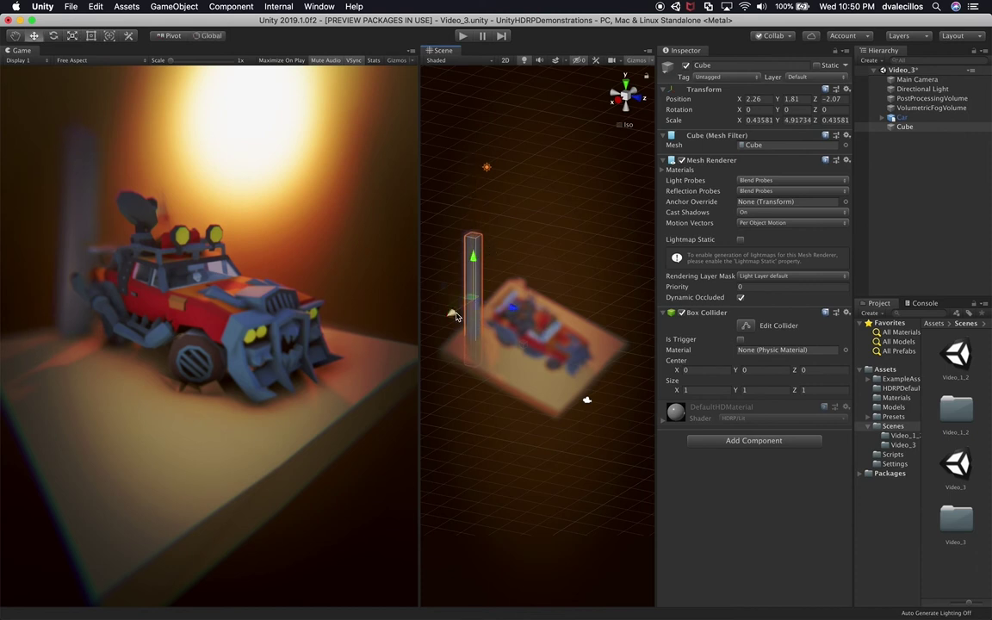
left_click_drag(456, 316, 444, 319)
left_click(625, 126)
left_click_drag(576, 308, 521, 284, "alt")
middle_click_drag(533, 317, 533, 325)
scroll(535, 326, "up", 6)
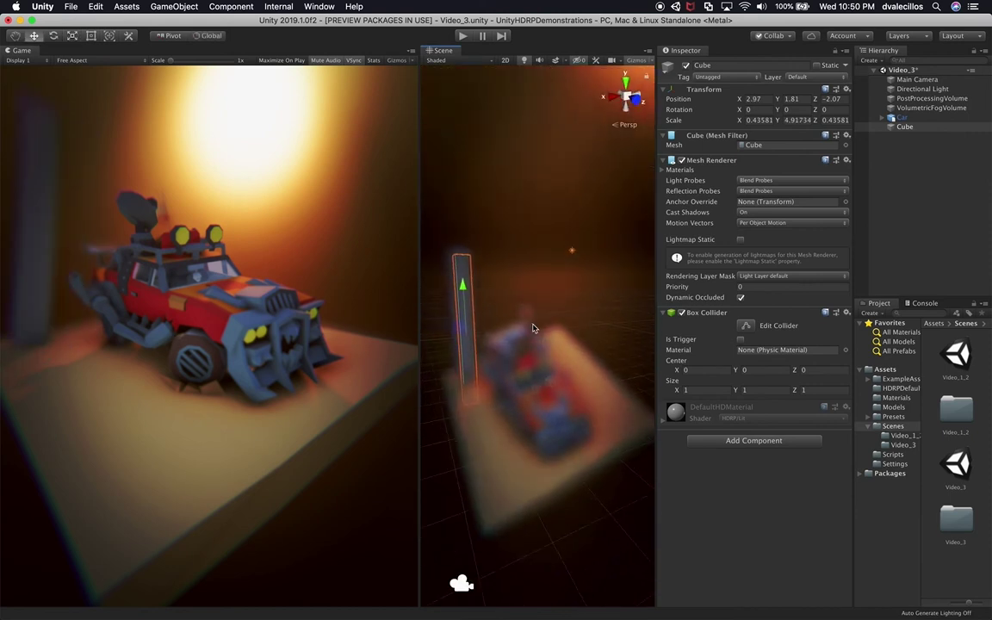
left_click_drag(578, 290, 539, 307, "alt")
right_click_drag(539, 306, 517, 296)
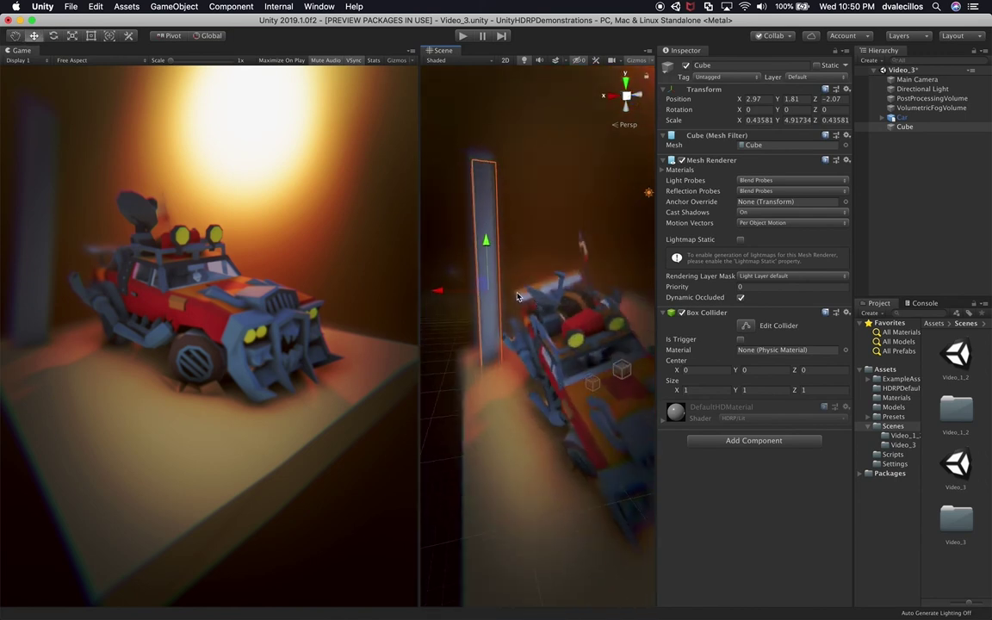
key("e")
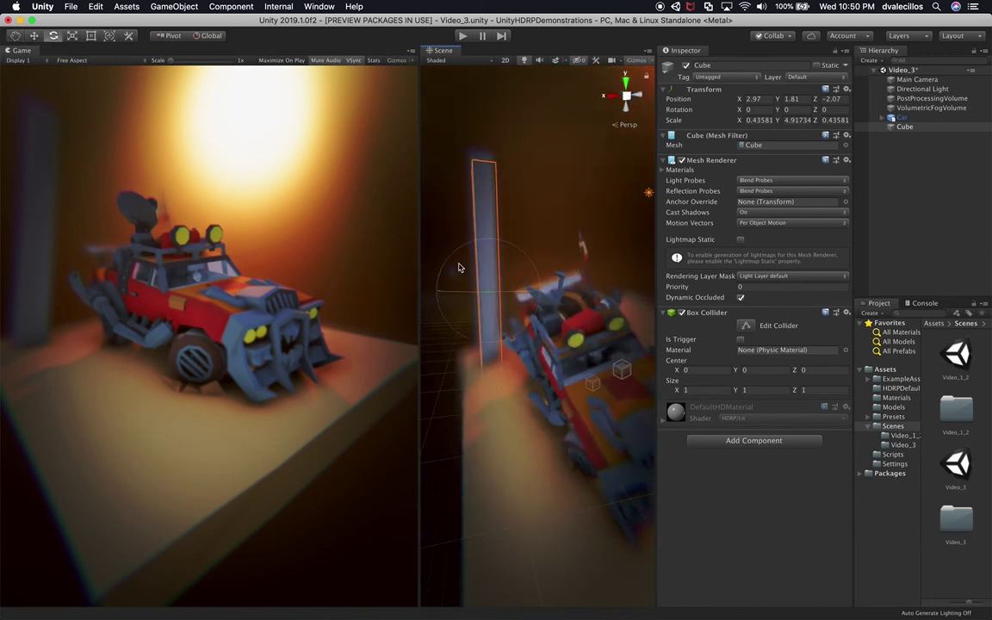
left_click_drag(451, 270, 471, 335)
scroll(462, 293, "down", 3)
right_click_drag(471, 335, 538, 322)
Switch the transform handles to local space, widen the pillar into a panel and shift it along its own X axis.
key("w")
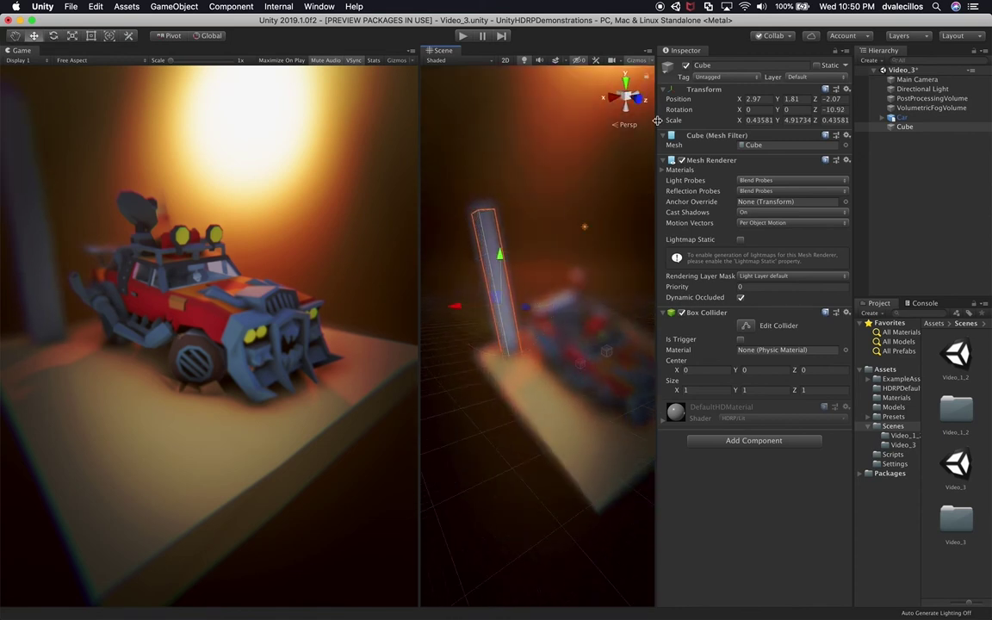
key("x")
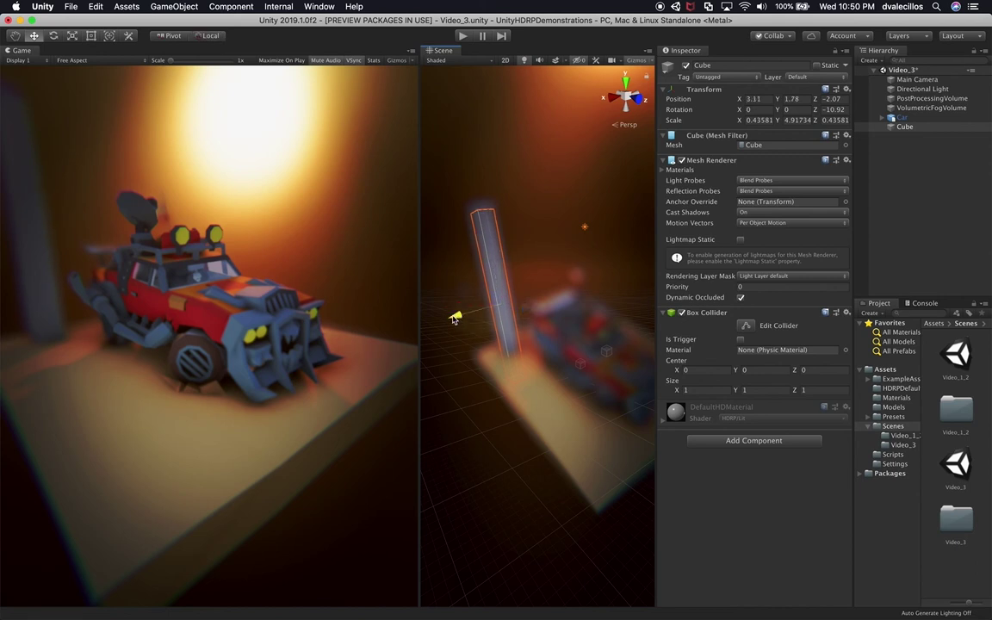
left_click_drag(454, 309, 448, 321)
key("r")
left_click_drag(476, 260, 481, 284)
left_click_drag(444, 320, 116, 357)
key("w")
left_click_drag(445, 319, 534, 354)
Rotate the panel behind the car to about X -0.949, Y 8.575, Z -19.17.
key("r")
key("e")
left_click_drag(508, 268, 594, 290)
key("w")
Resize the panel to about 3.366 × 4.3 × 0.087 and position it at 1.96, 2.23, -2.12 as a backdrop.
key("r")
left_click_drag(578, 230, 484, 210)
key("w")
key("r")
left_click_drag(532, 254, 509, 256)
key("w")
left_click_drag(480, 210, 483, 234)
key("r")
mouse_move(461, 285)
left_mouse_down()
mouse_move(476, 282)
mouse_move(464, 293)
left_mouse_up()
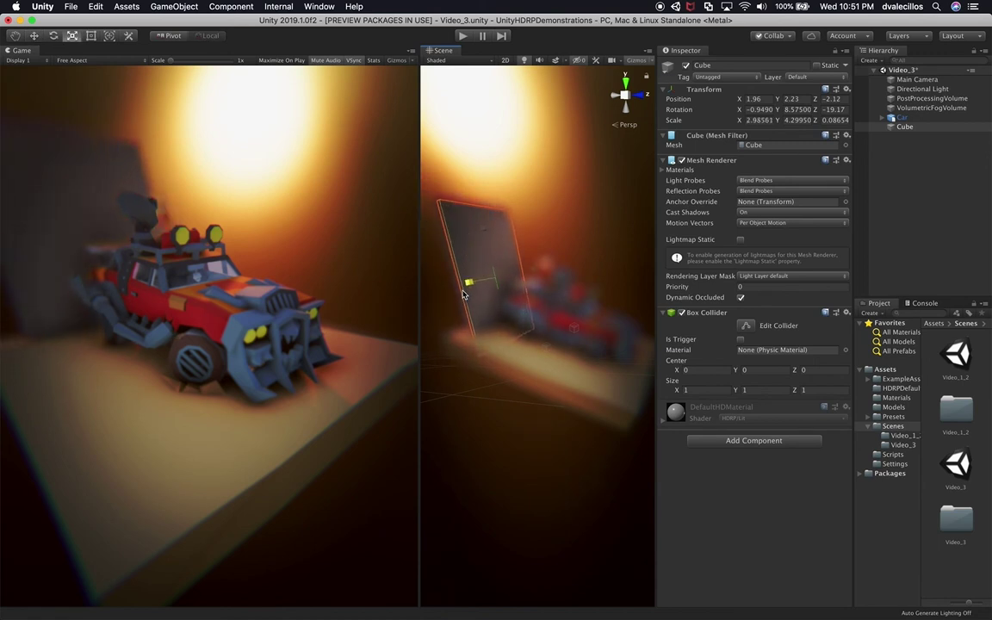
Widen the Game view beside the Scene view and reselect the backdrop panel.
left_click(493, 194)
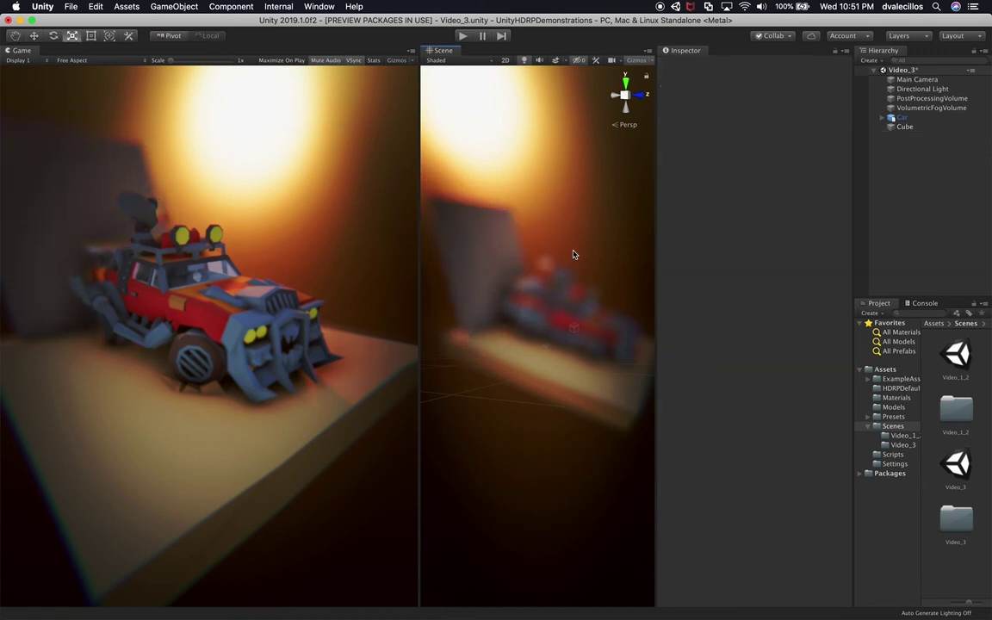
left_click(549, 315)
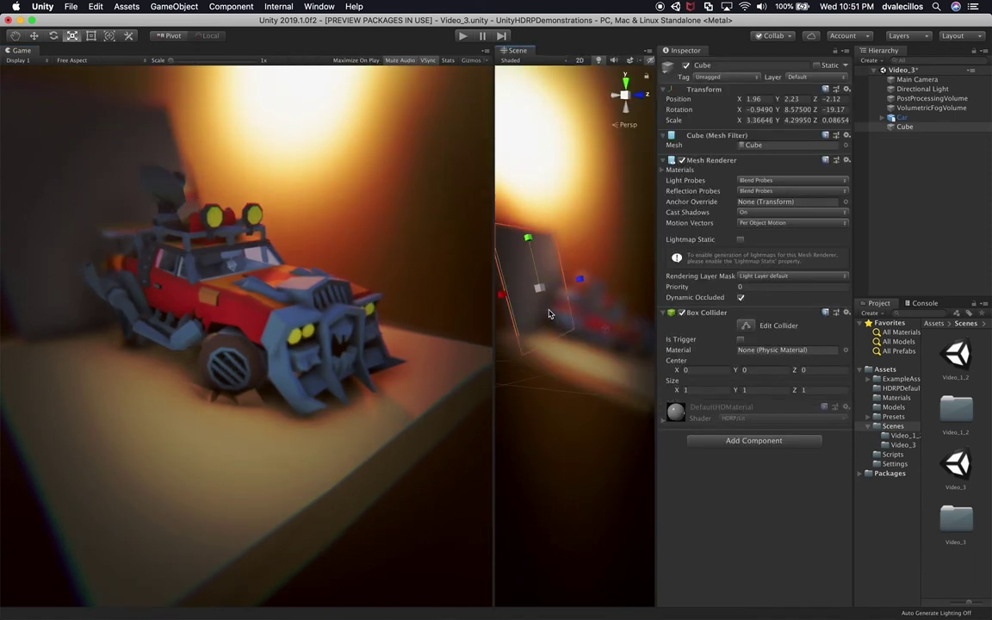
left_click_drag(496, 370, 462, 370, "alt")
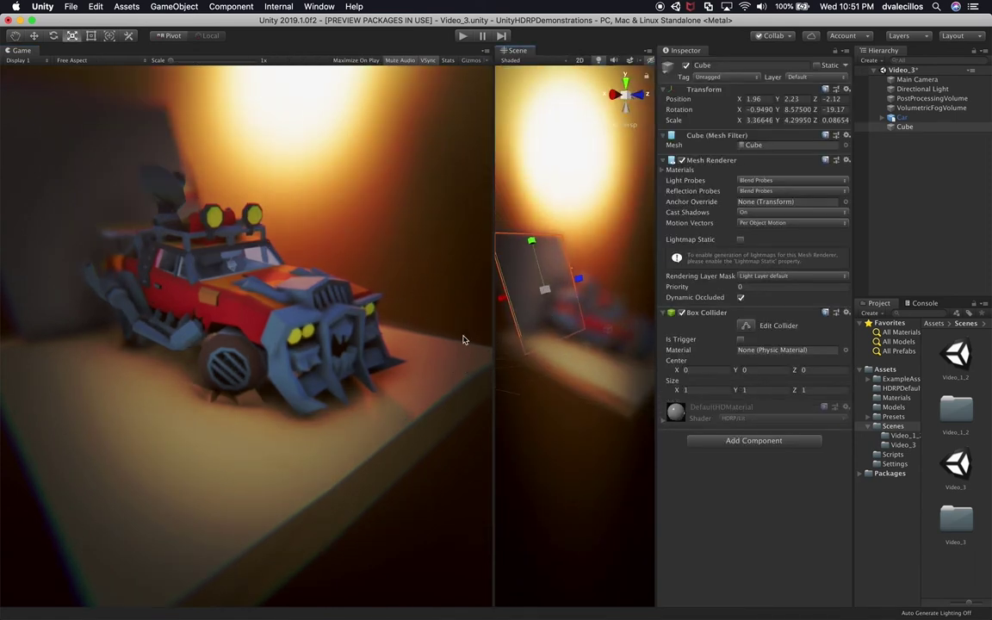
Move the Main Camera back from the car to about 4.88, -0.47, 4.51.
left_click(923, 82)
scroll(565, 294, "down", 5)
left_click_drag(565, 294, 583, 400, "alt")
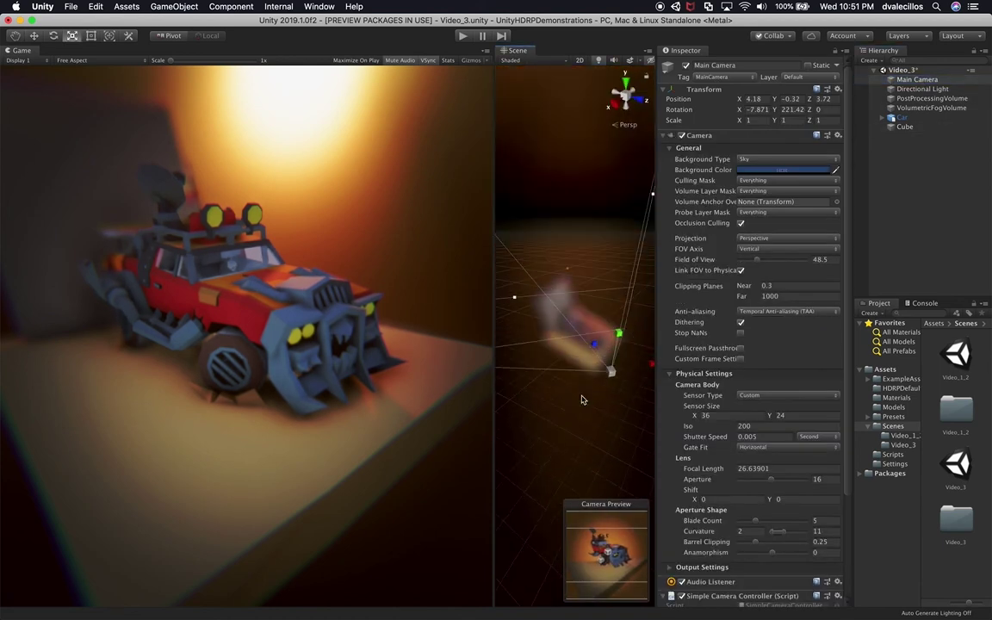
key("w")
mouse_move(593, 348)
left_mouse_down()
mouse_move(604, 364)
mouse_move(601, 353)
left_mouse_up()
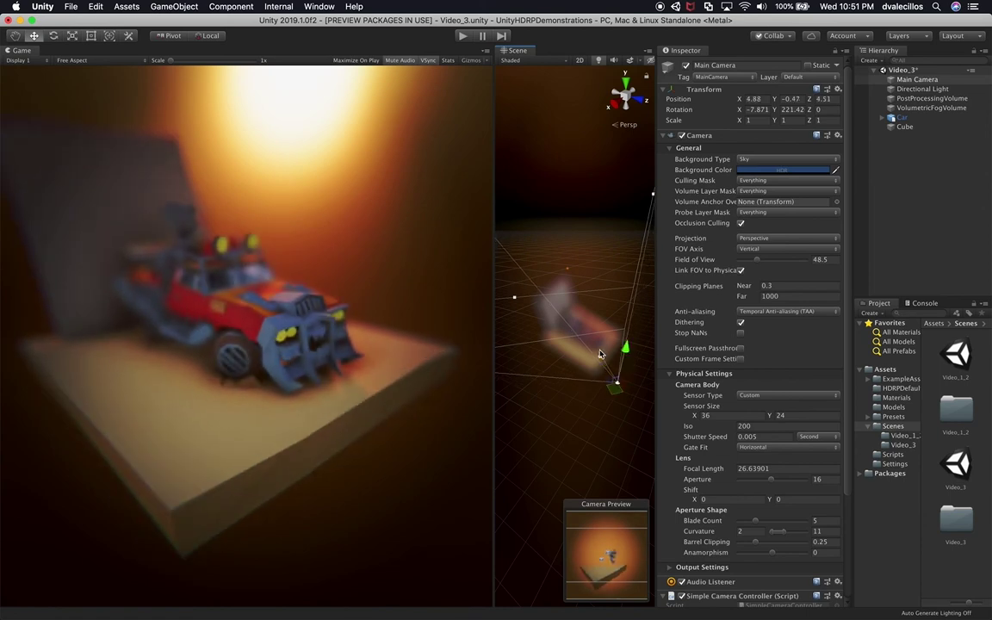
Narrow the backdrop panel to an X scale of about 1.004 and duplicate it, placing the copy at about 0.57, 2.72, -1.91.
left_click(542, 326)
left_click(556, 312)
key("r")
mouse_move(530, 337)
left_mouse_down()
mouse_move(551, 321)
mouse_move(516, 350)
mouse_move(542, 339)
left_mouse_up()
key("w")
key("super+d")
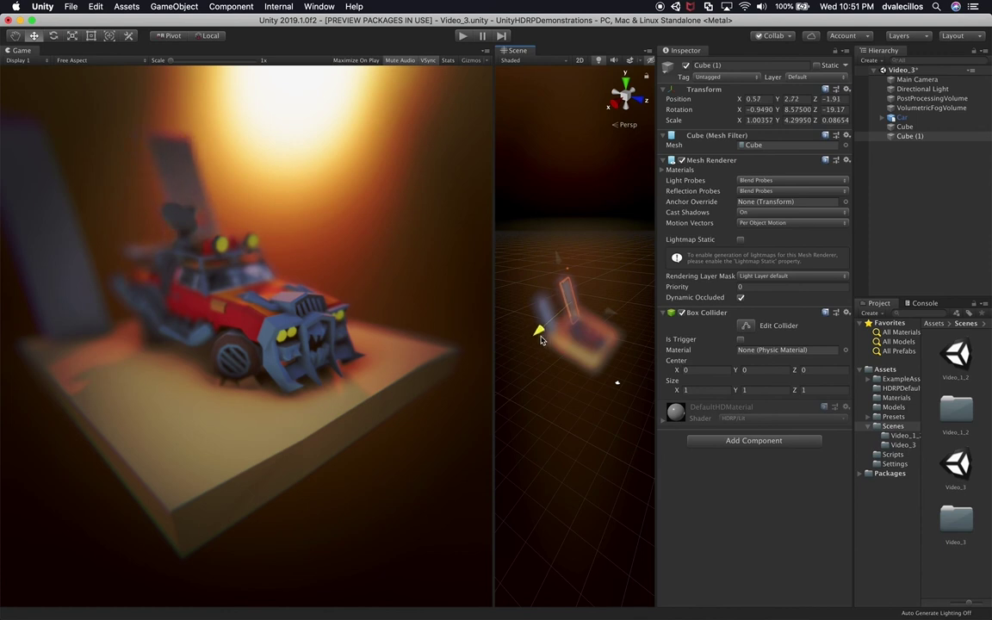
Shorten both panels together to a Y scale of about 2.28 and lower them onto the platform behind the car.
left_click(545, 306, "shift")
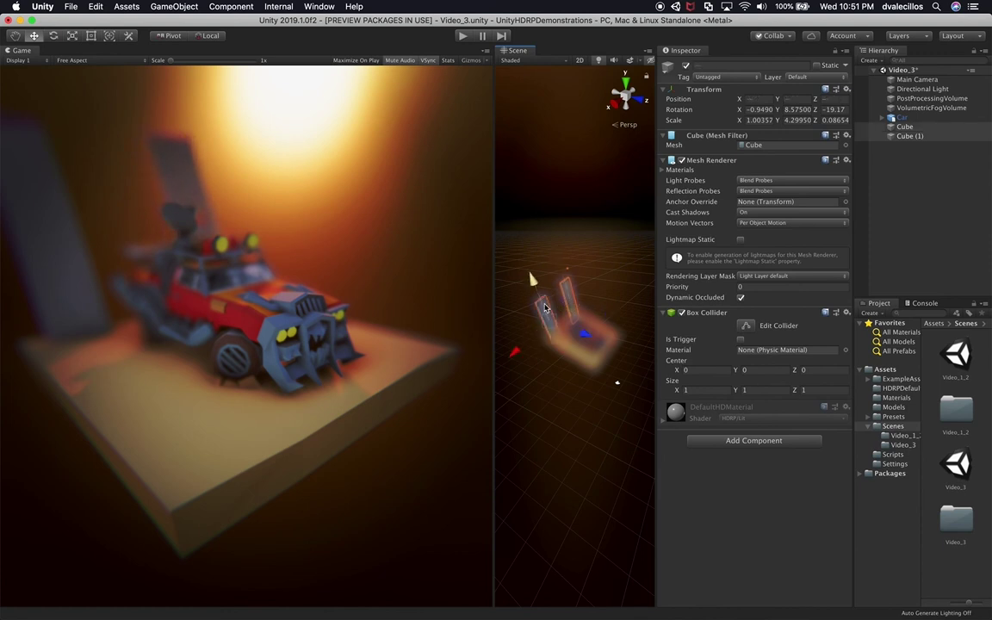
key("r")
mouse_move(535, 281)
left_mouse_down()
mouse_move(538, 298)
mouse_move(533, 291)
left_mouse_up()
key("w")
key("r")
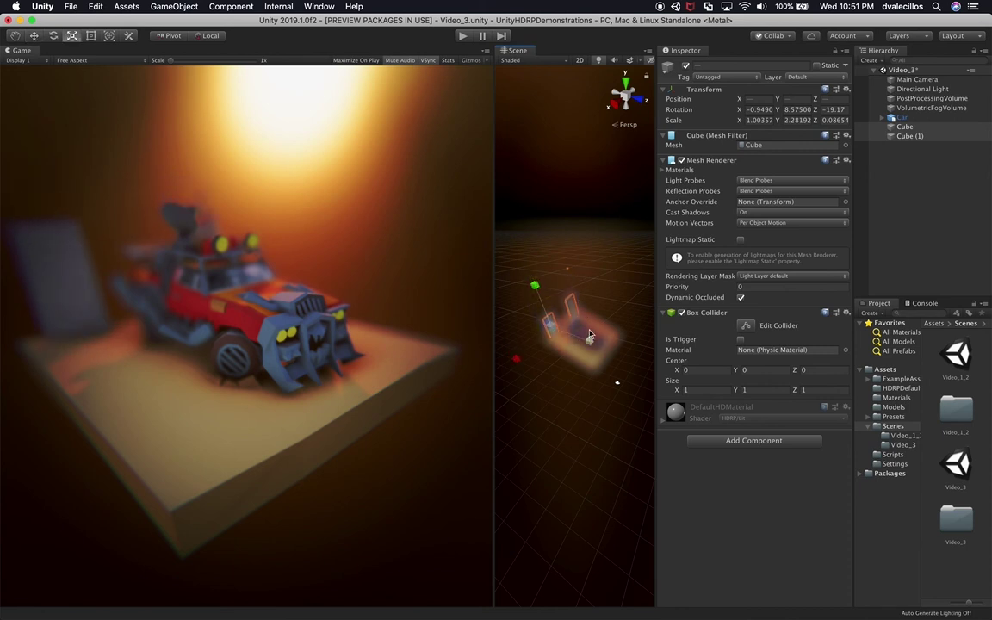
left_click_drag(595, 342, 617, 356)
key("w")
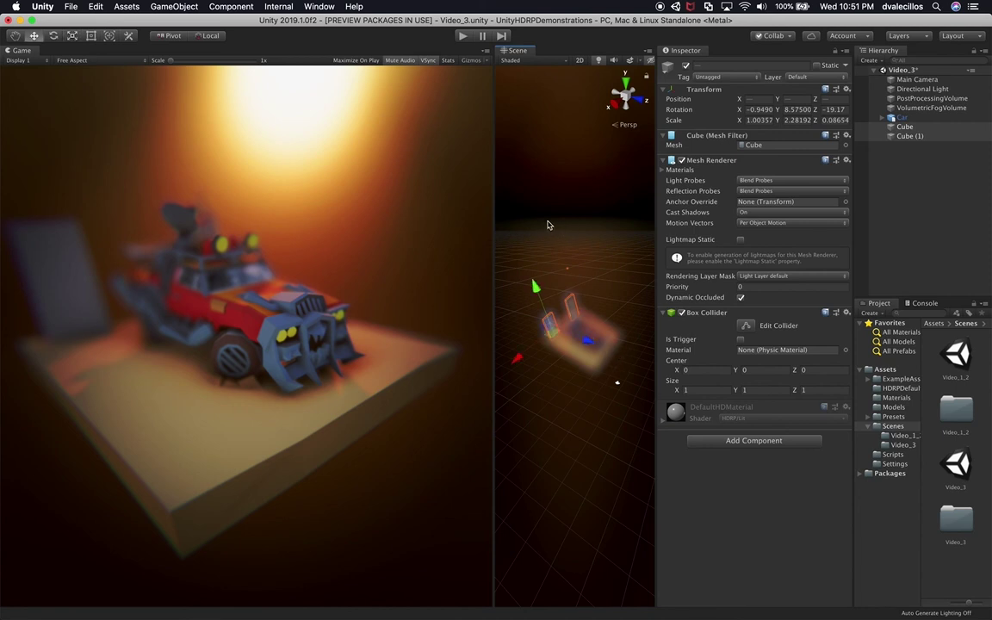
Rename the duplicated panel Cube (1) as Fence.
left_click(911, 136)
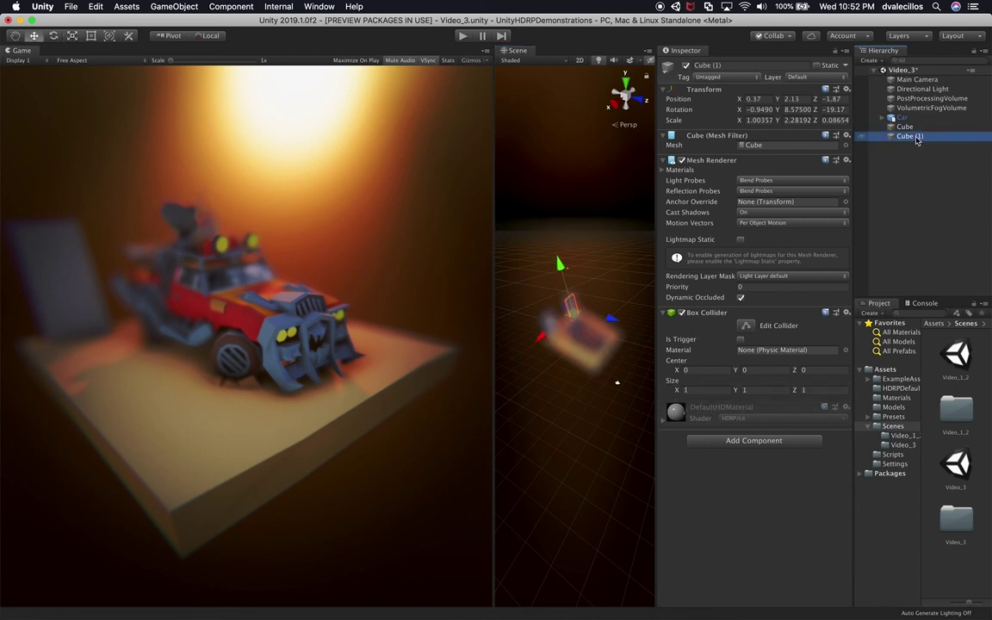
key("BackSpace")
key("BackSpace")
key("super+a")
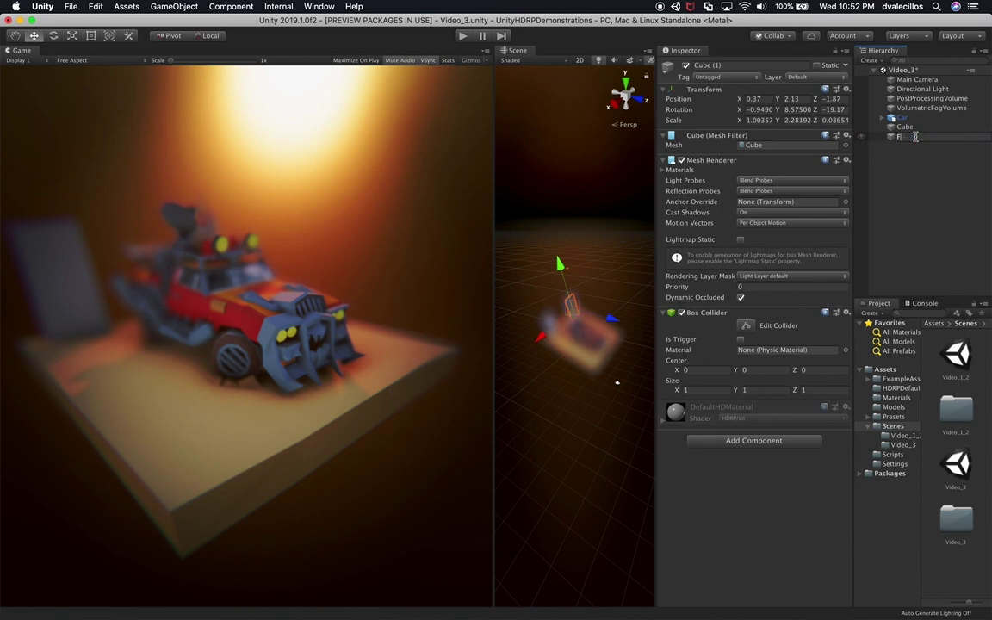
key("Return")
Rename the original panel Cube as Fence and place both fence objects above Car in the hierarchy.
left_click(916, 127)
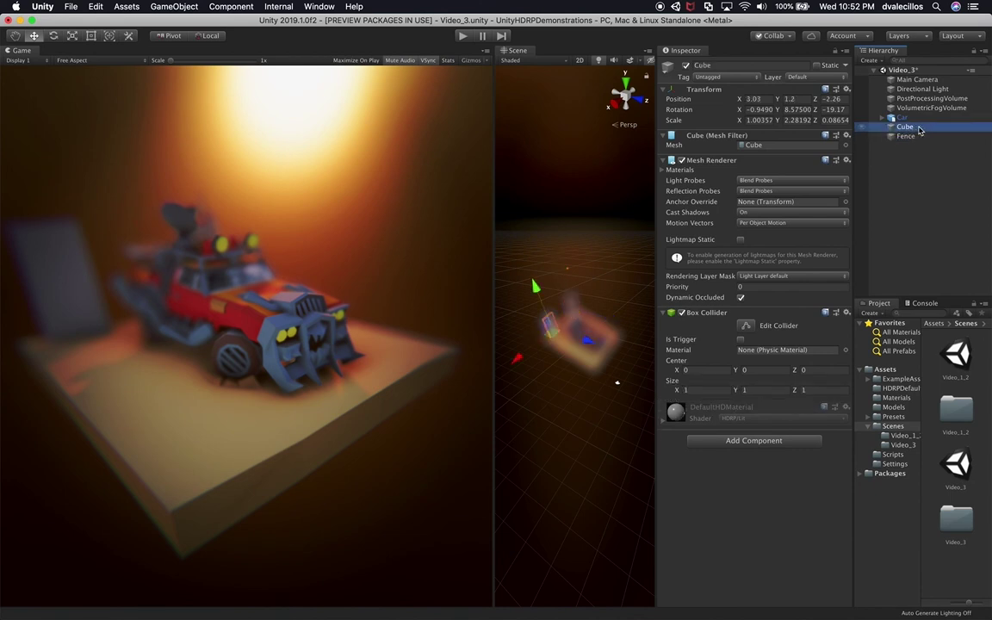
left_click(918, 126)
type("Fince")
key("Return")
left_click(917, 136, "shift")
mouse_move(916, 129)
left_mouse_down()
mouse_move(913, 111)
mouse_move(921, 143)
left_mouse_up()
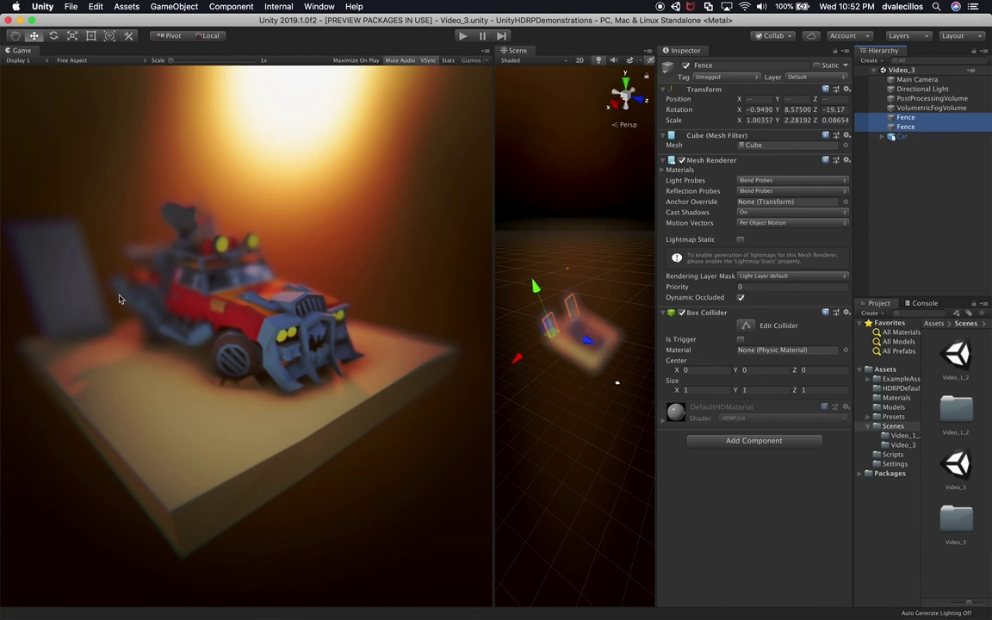
Set the Far Blur End of the PostProcessingVolume's Depth Of Field override to about 11.6.
left_click(862, 107)
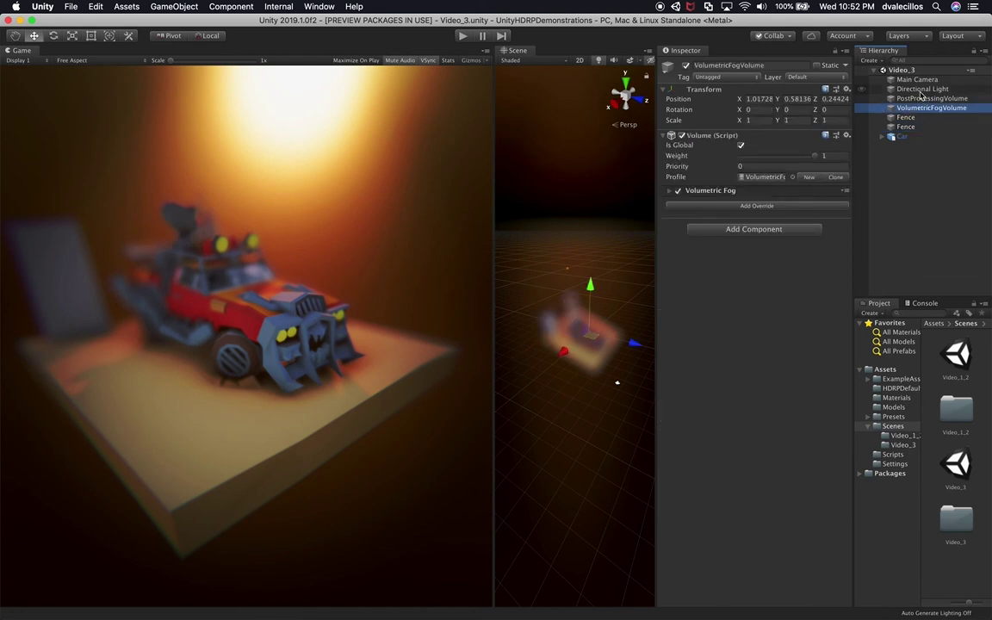
left_click(920, 89)
left_click(920, 98)
left_click_drag(710, 445, 905, 448)
left_click_drag(984, 463, 990, 511)
left_click_drag(716, 444, 646, 449)
left_click_drag(455, 450, 447, 450)
mouse_move(668, 448)
left_mouse_down()
mouse_move(622, 447)
mouse_move(651, 449)
left_mouse_up()
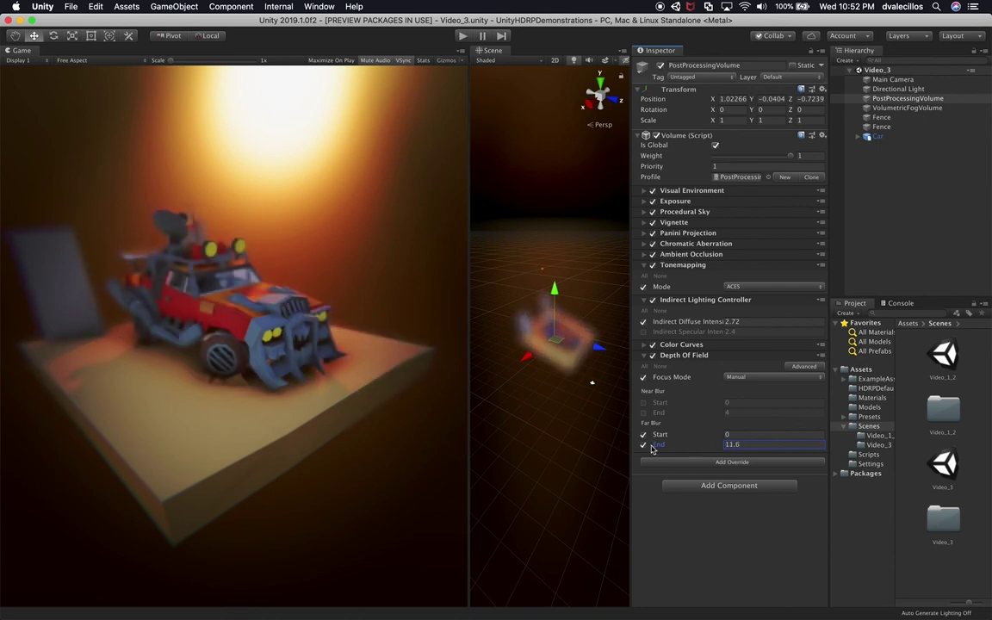